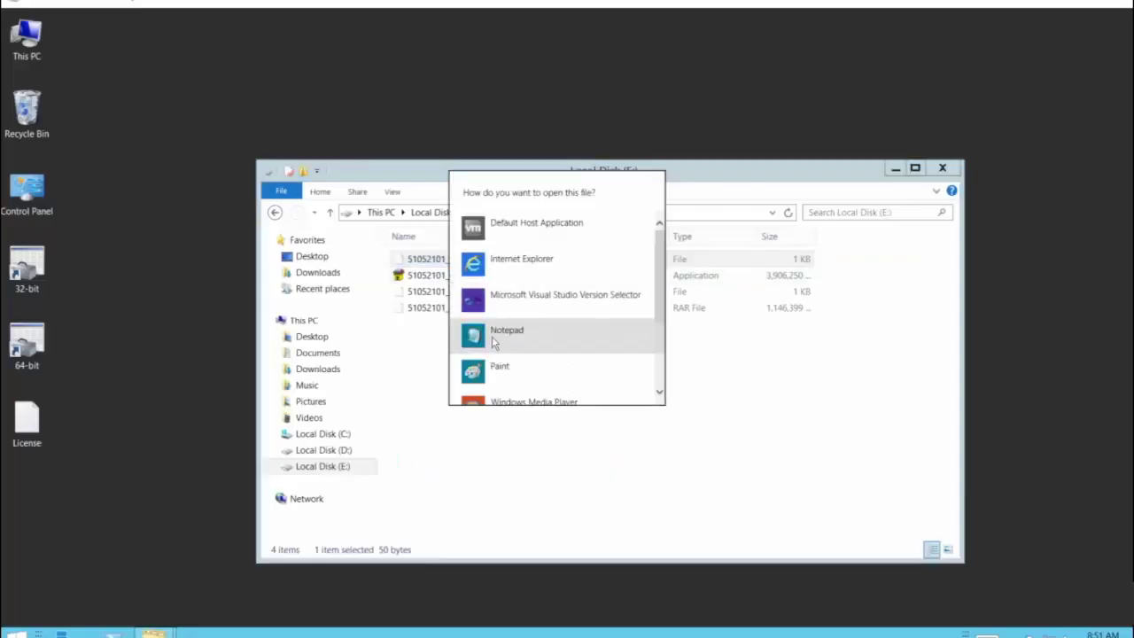
# Read the part1 description ('SBOP BI PLATFORM 4.2 SP04 SERVER WINDOWS 64B 1/2') in Notepad, close it, and right-click the part1 application.
pyautogui.doubleClick(491, 336)
pyautogui.moveTo(484, 385); pyautogui.dragTo(165, 331)
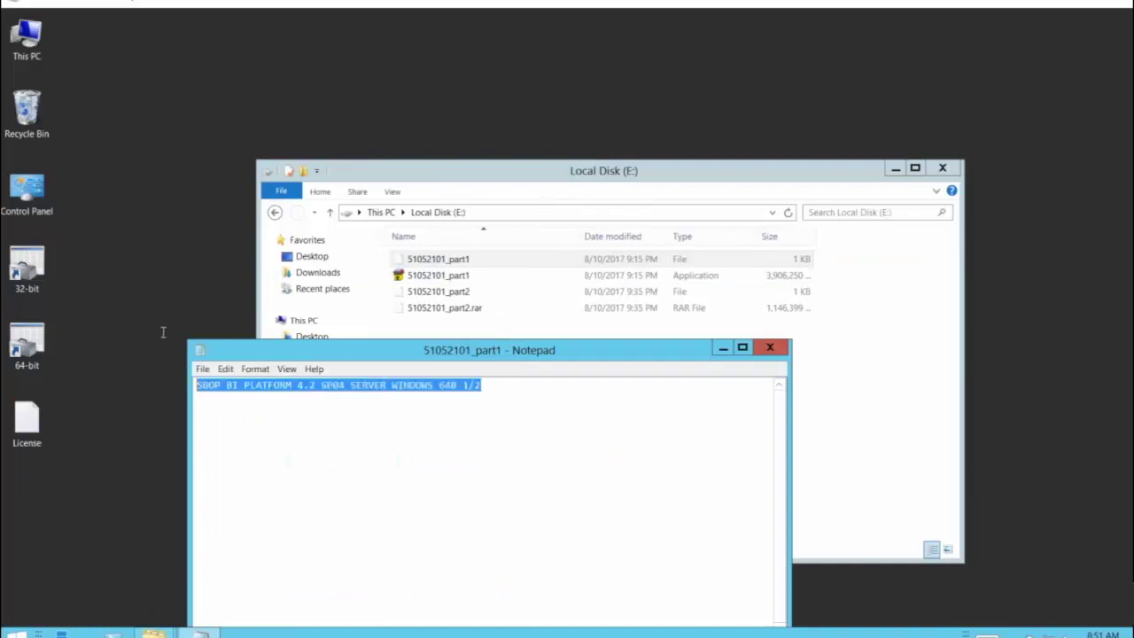
pyautogui.click(657, 404)
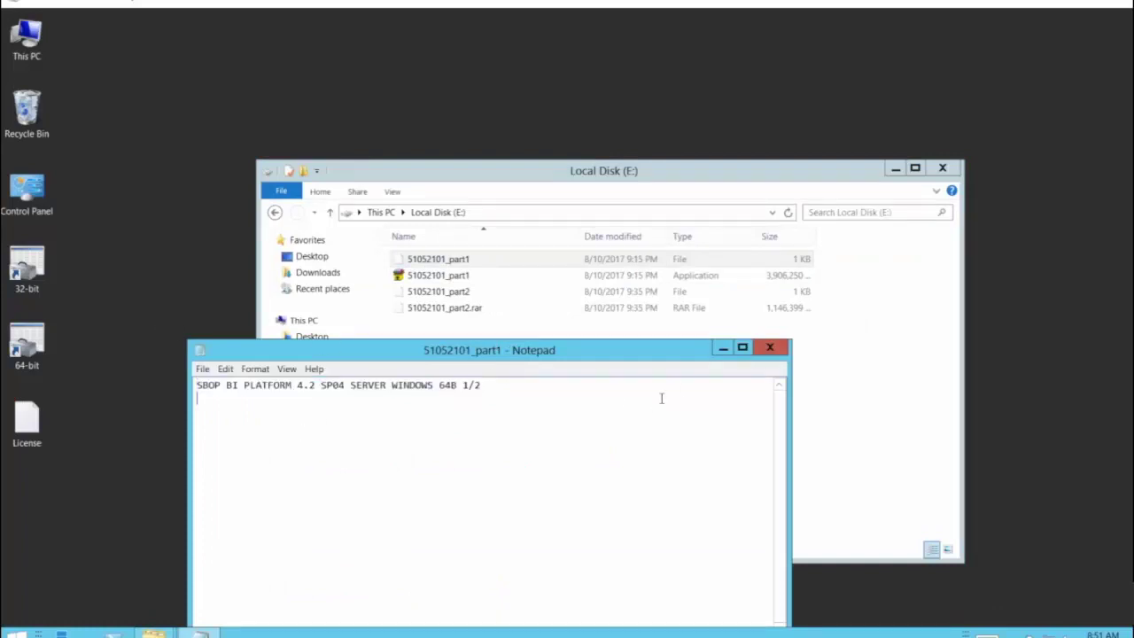
pyautogui.click(770, 348)
pyautogui.click(462, 280)
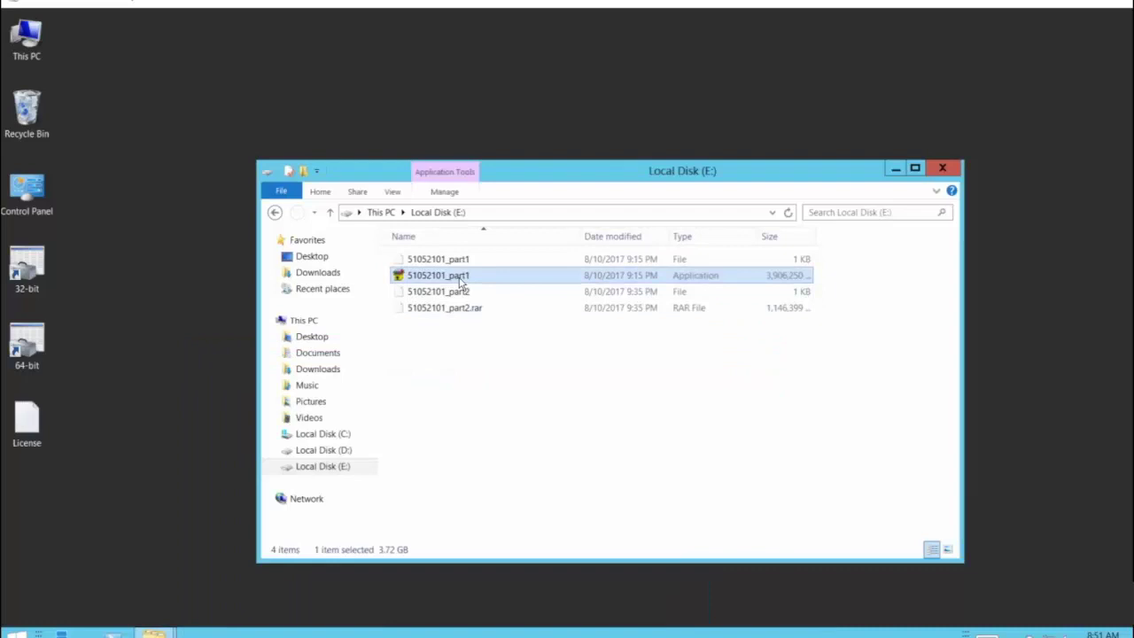
pyautogui.rightClick(460, 278)
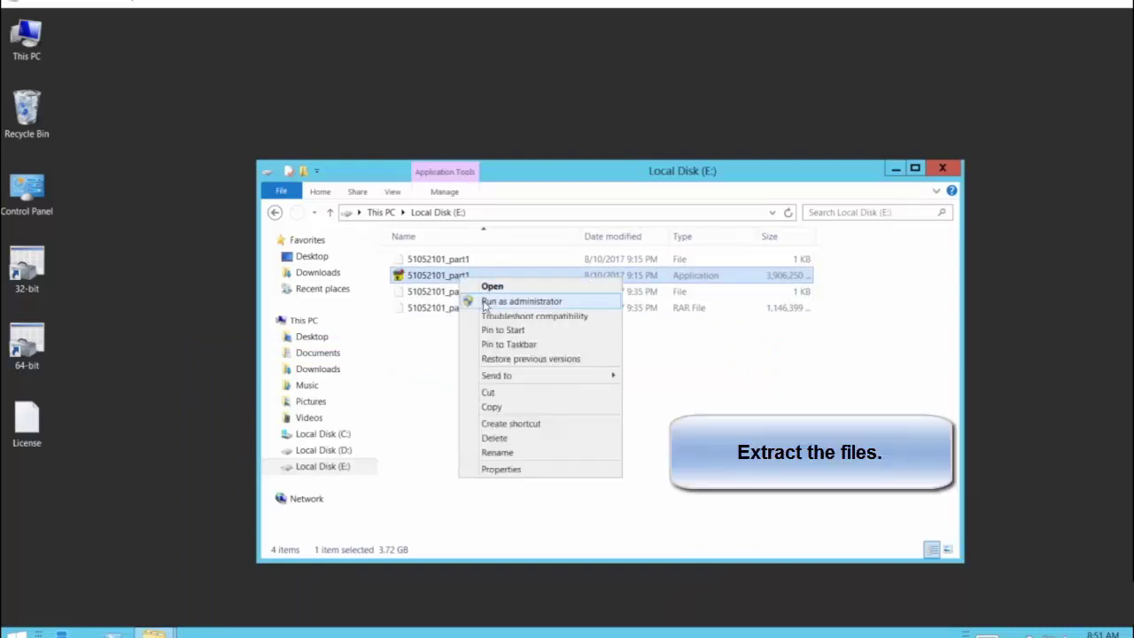
# Run the part1 archive as administrator and extract the installation files to E:\.
pyautogui.click(521, 301)
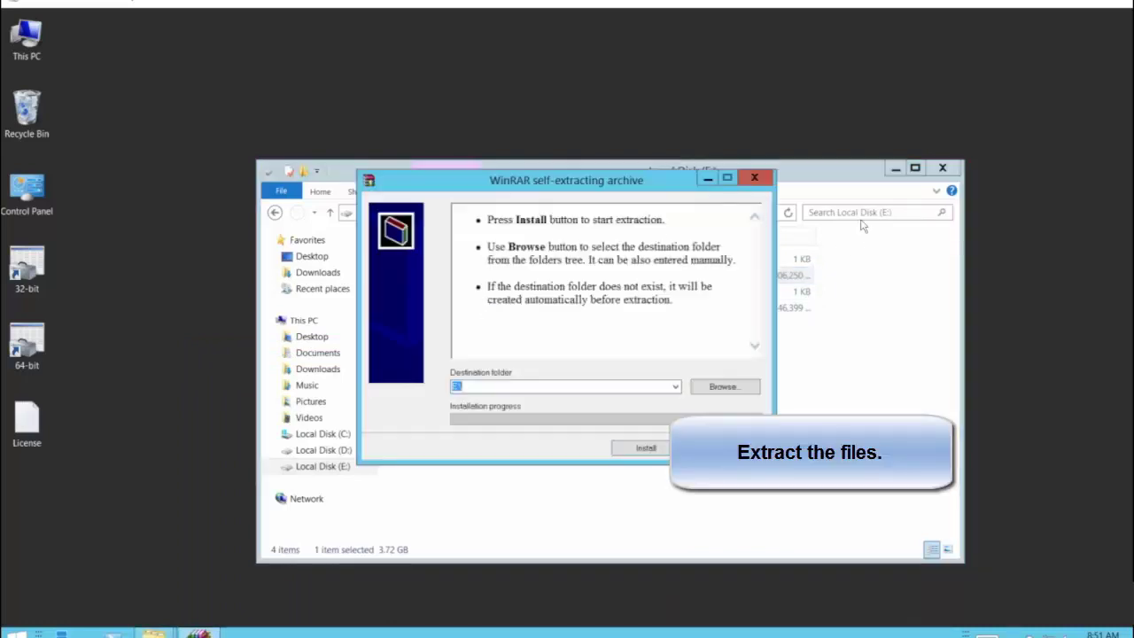
pyautogui.click(895, 167)
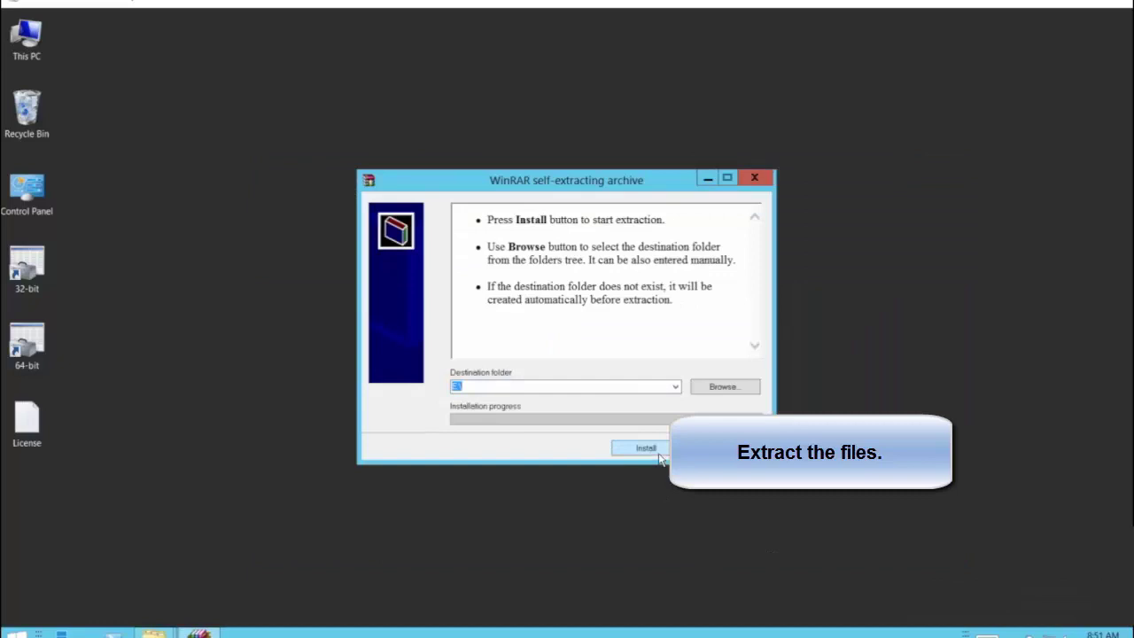
pyautogui.click(659, 454)
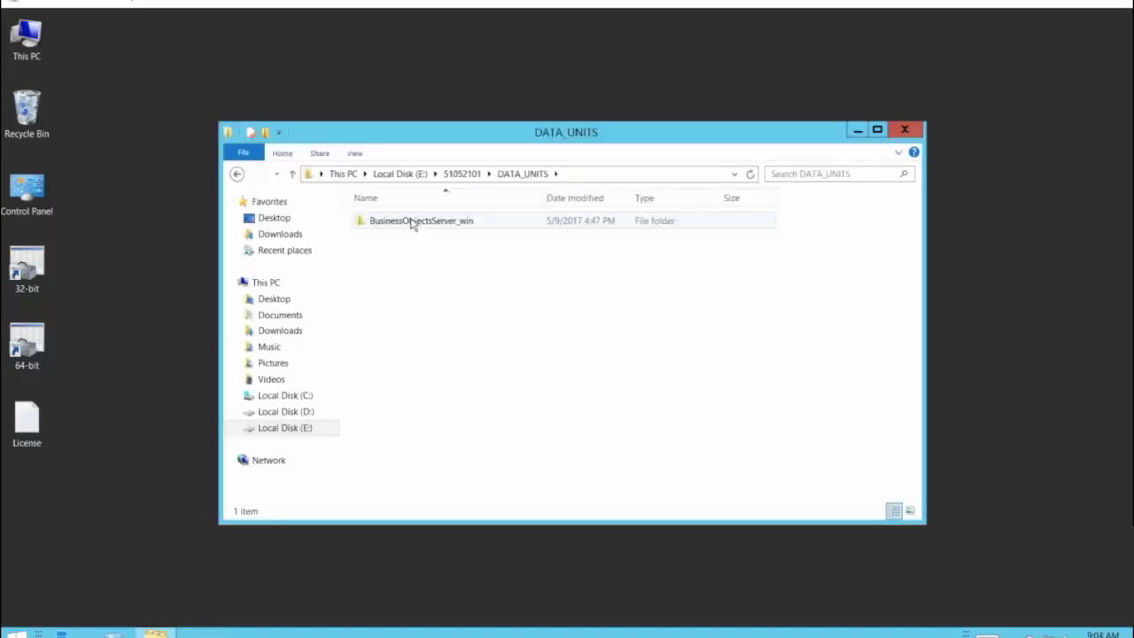
# Open BusinessObjectsServer_win and run setup as administrator, rerunning it after the failed reboot prerequisite.
pyautogui.doubleClick(410, 221)
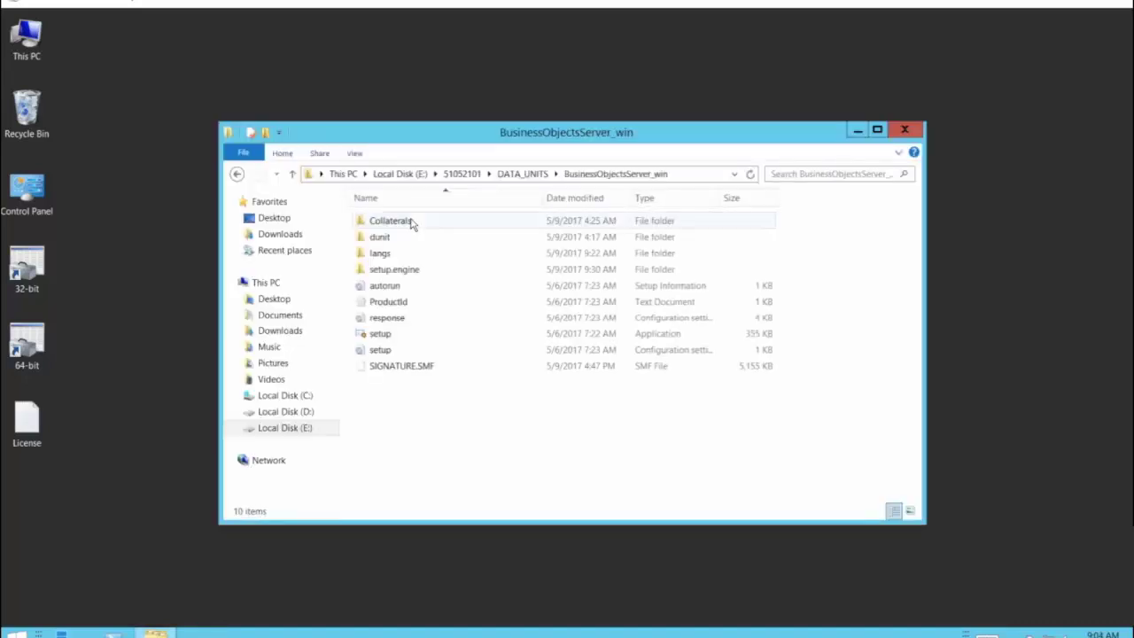
pyautogui.click(378, 337)
pyautogui.rightClick(378, 337)
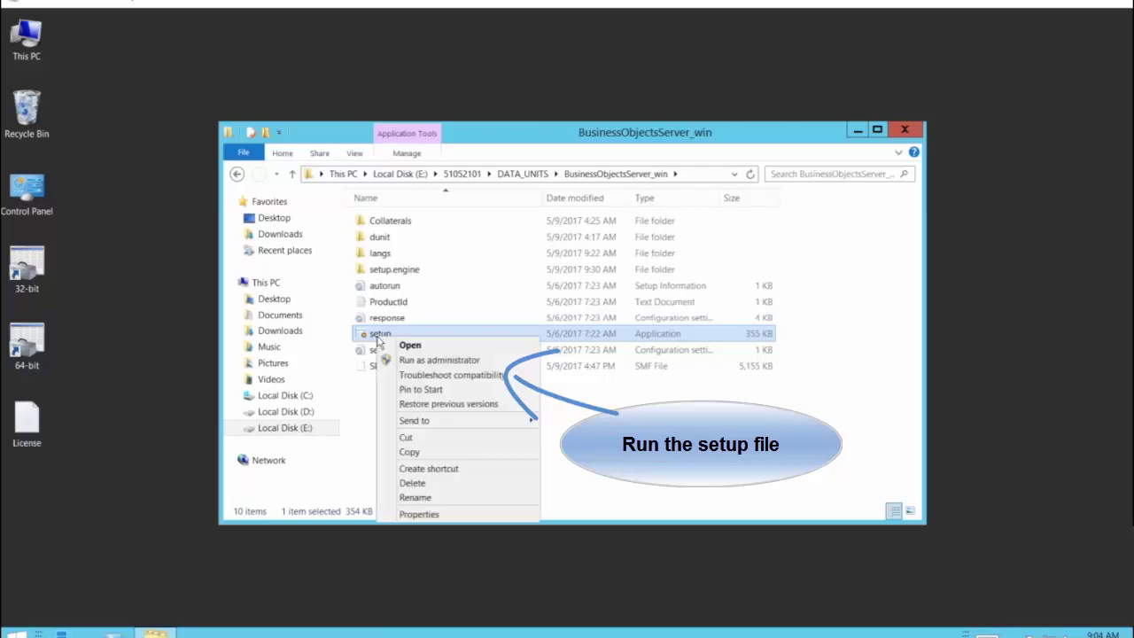
pyautogui.rightClick(577, 336)
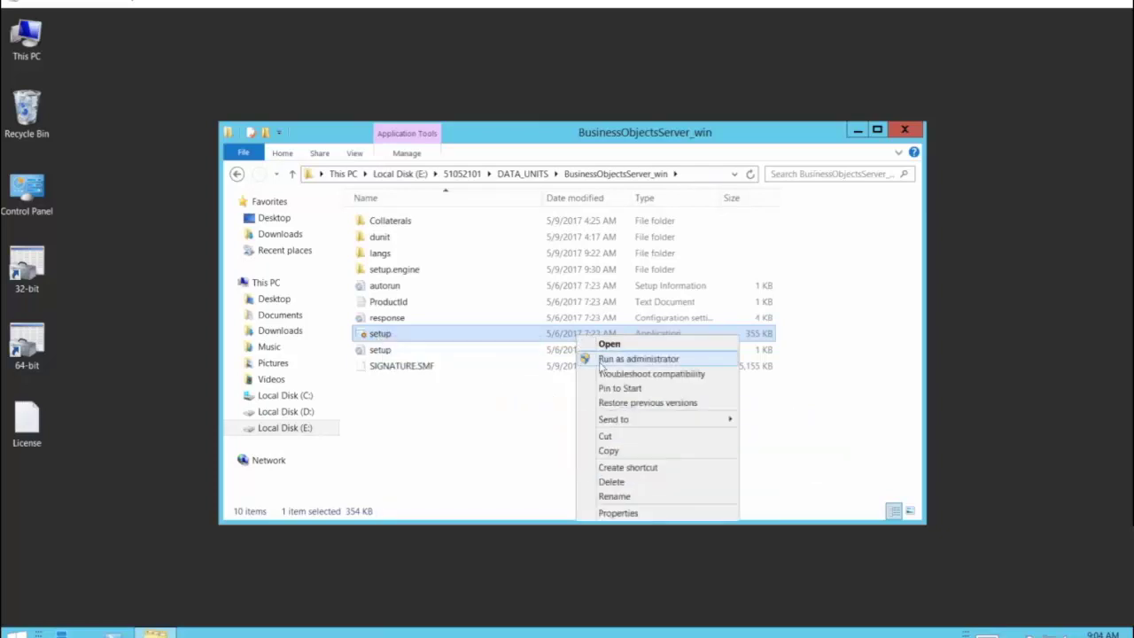
pyautogui.click(602, 360)
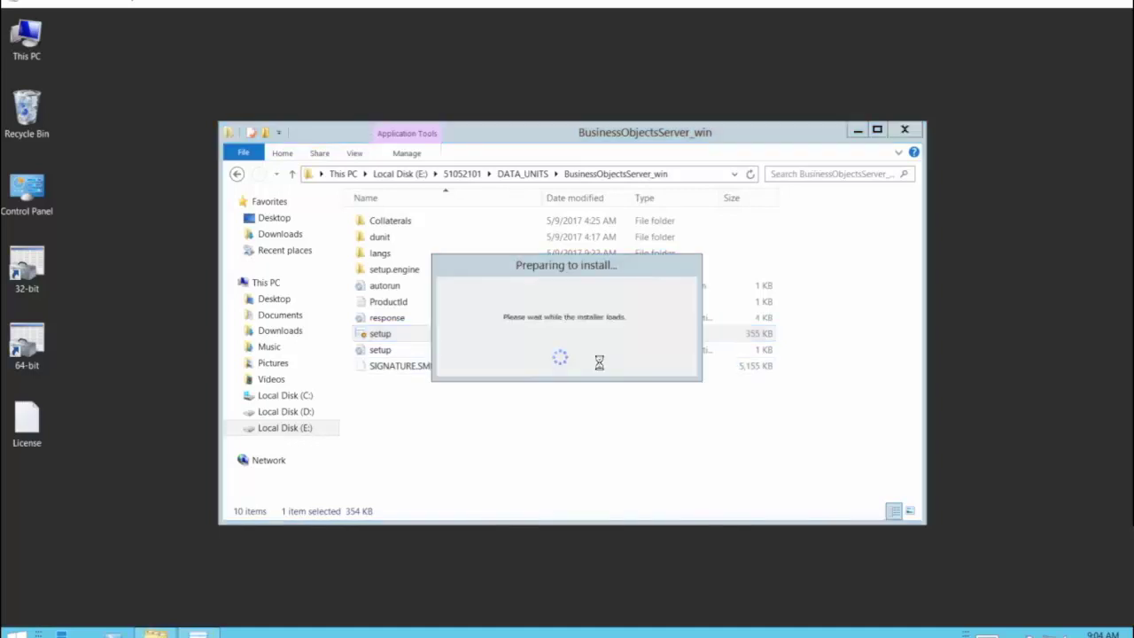
pyautogui.click(857, 130)
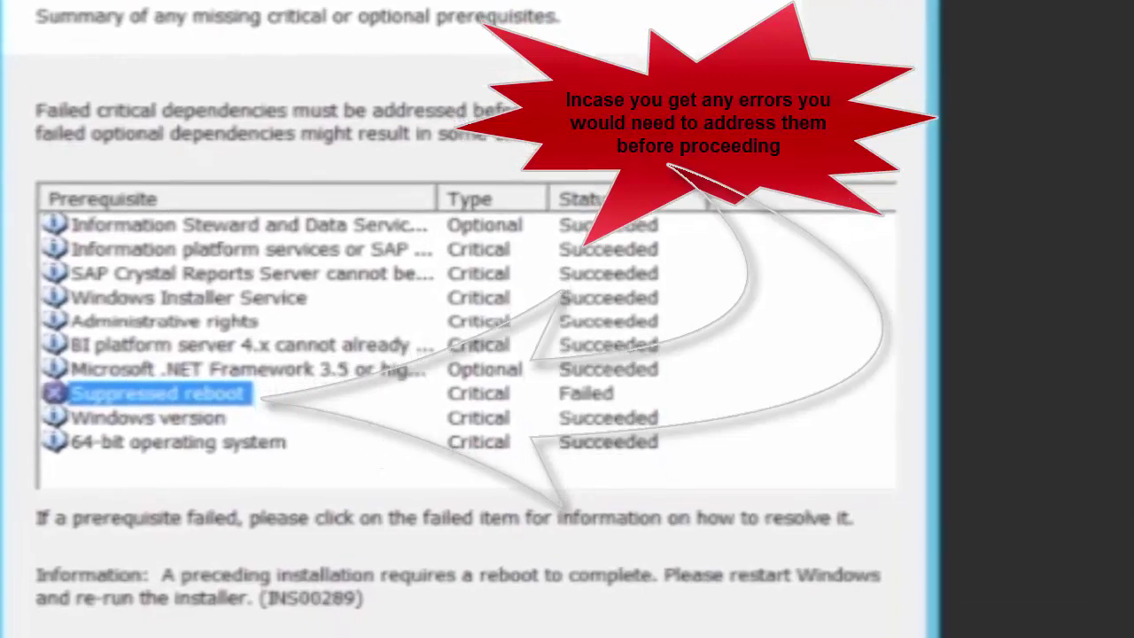
pyautogui.press('Escape')
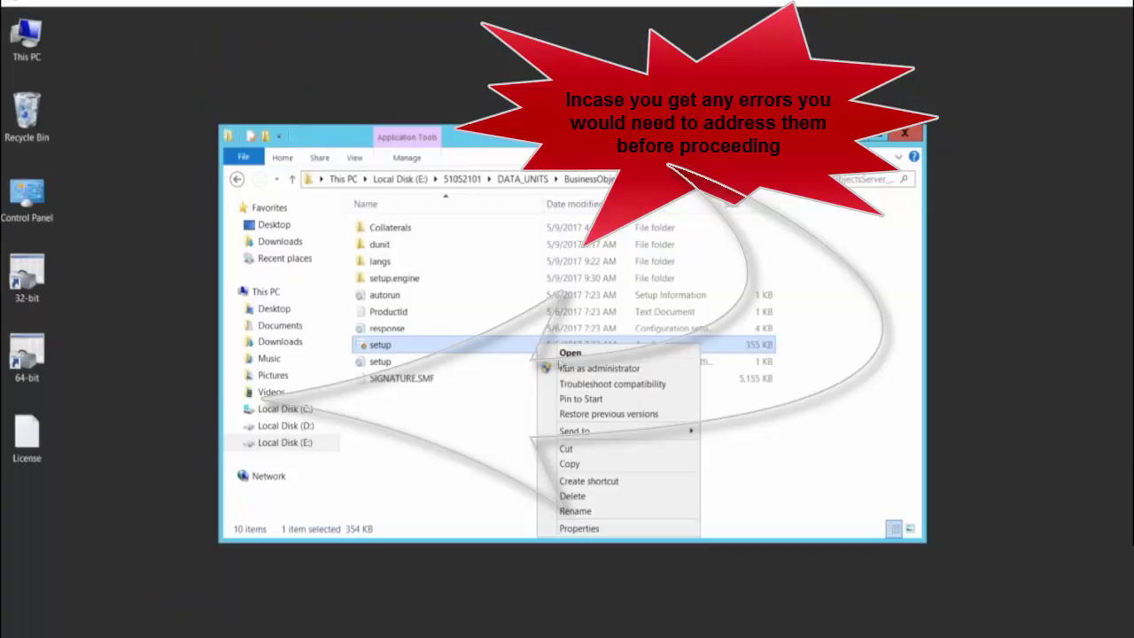
pyautogui.click(574, 370)
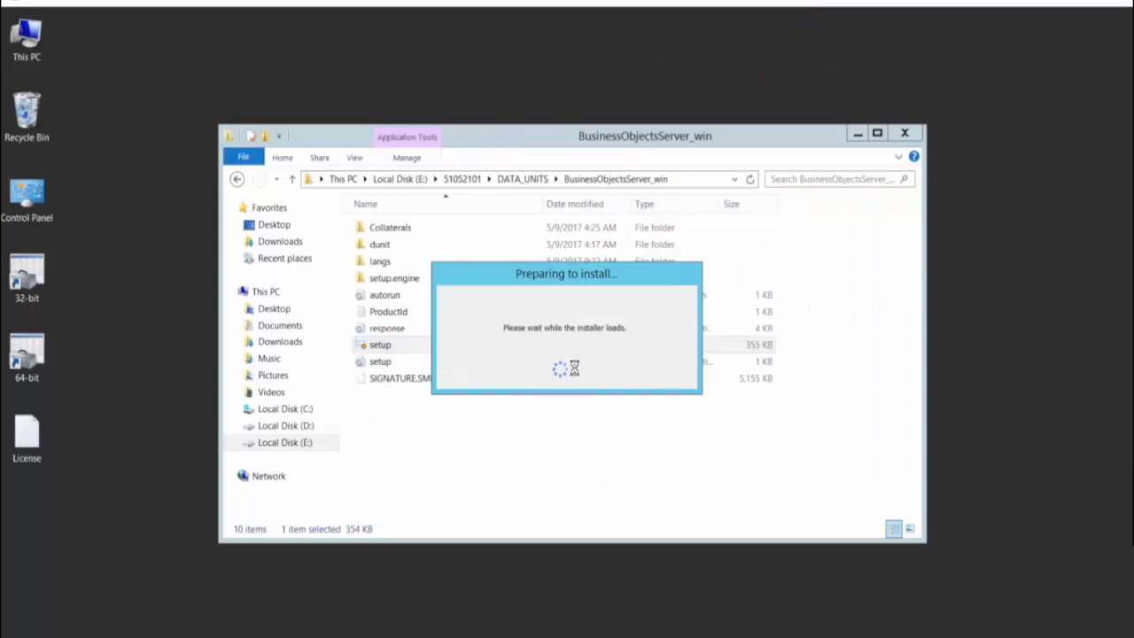
# Keep English as the setup language and start the setup wizard.
pyautogui.click(860, 138)
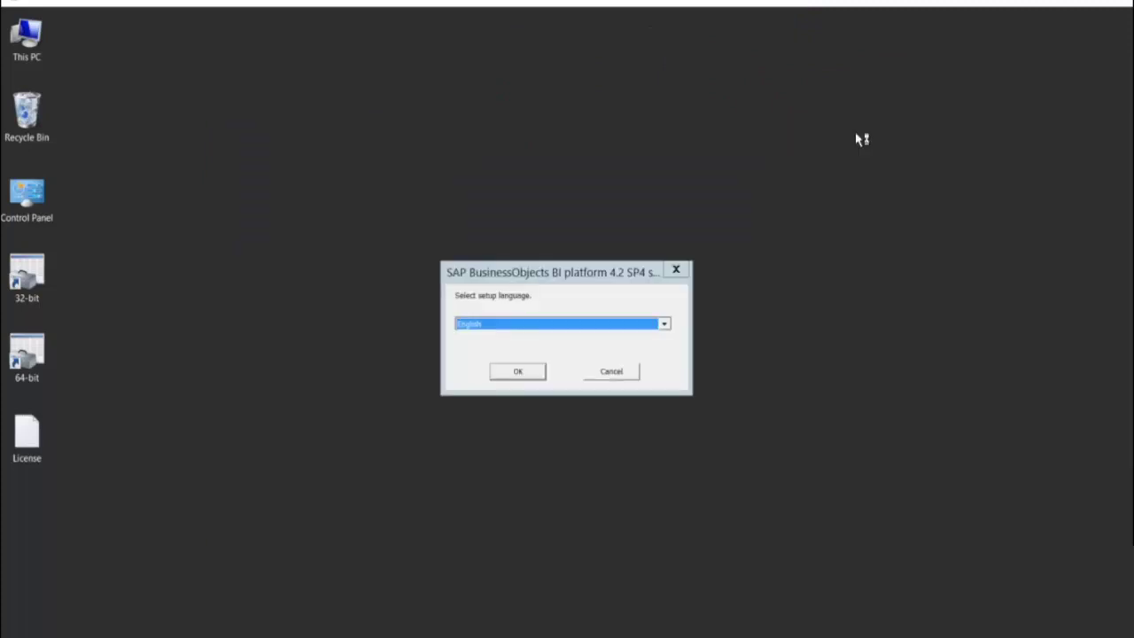
pyautogui.click(665, 323)
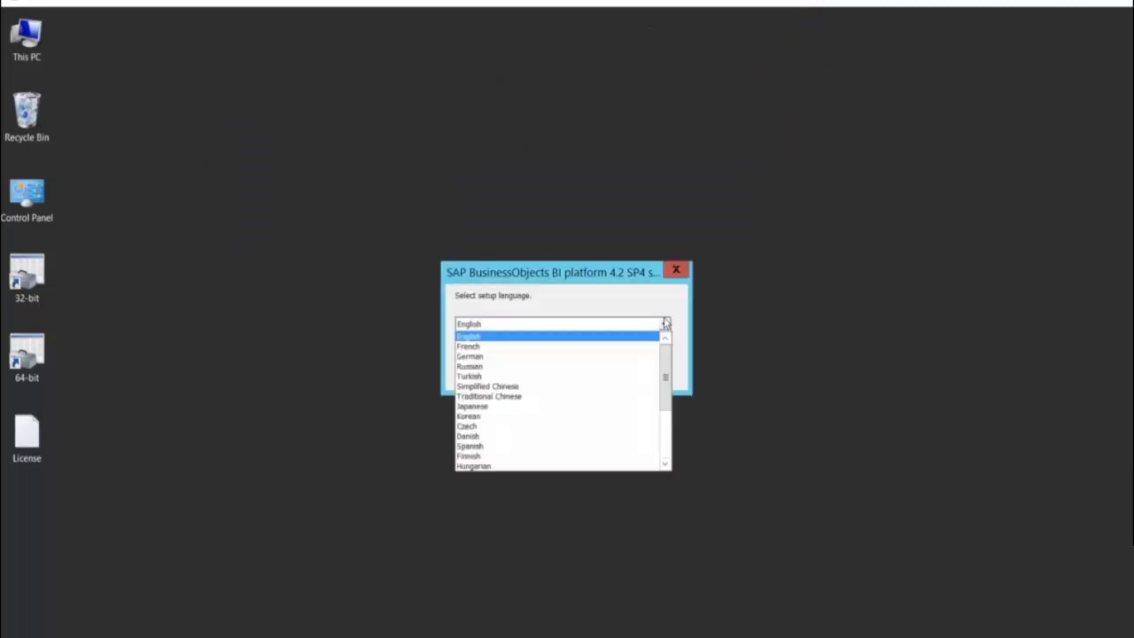
pyautogui.click(665, 323)
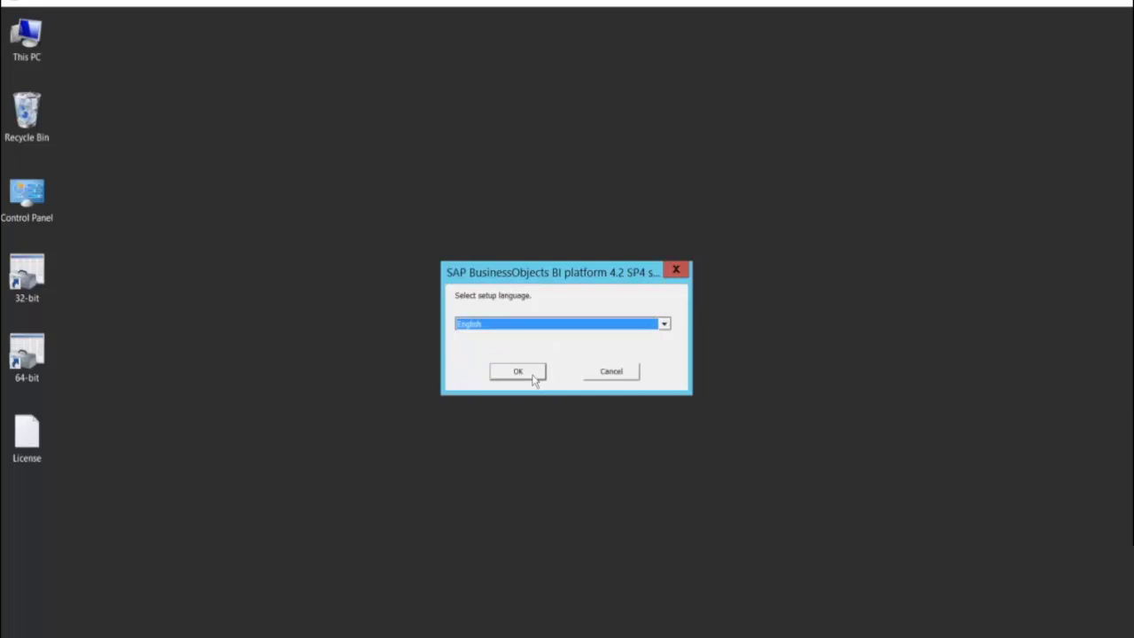
pyautogui.click(533, 374)
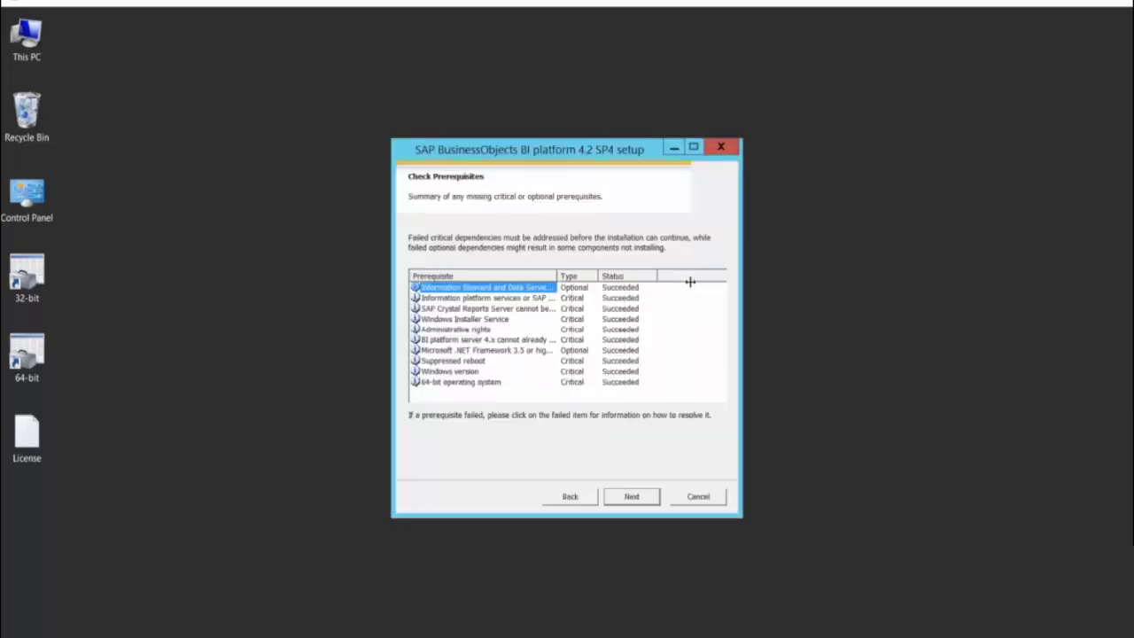
# Widen the Prerequisite column and scroll to confirm every check shows Succeeded.
pyautogui.moveTo(556, 276); pyautogui.dragTo(691, 282)
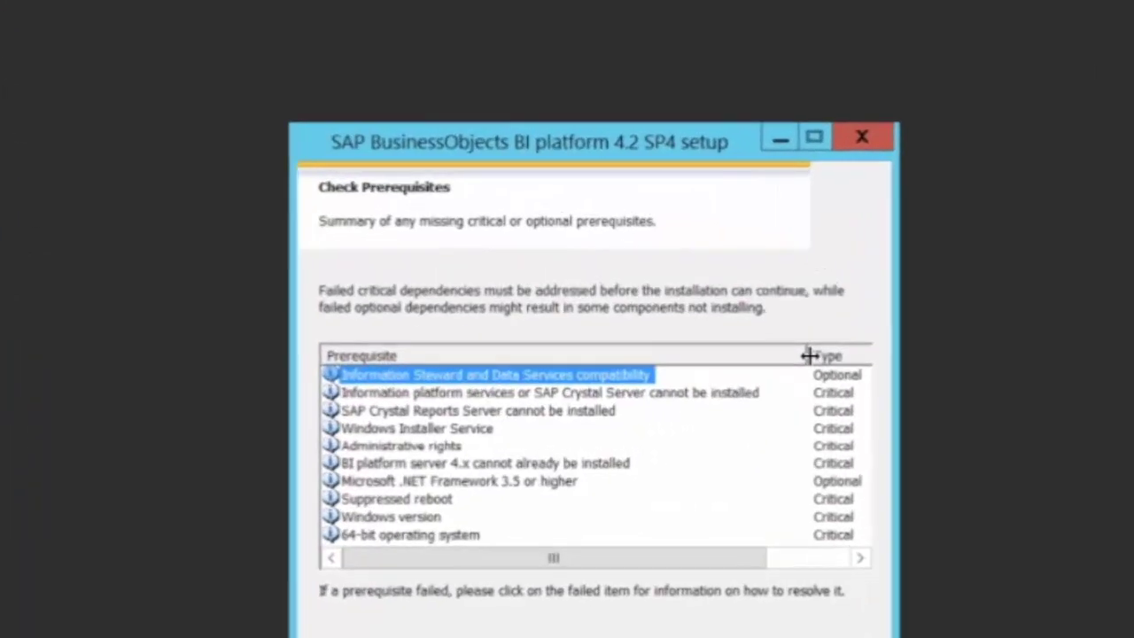
pyautogui.moveTo(809, 355); pyautogui.dragTo(759, 355)
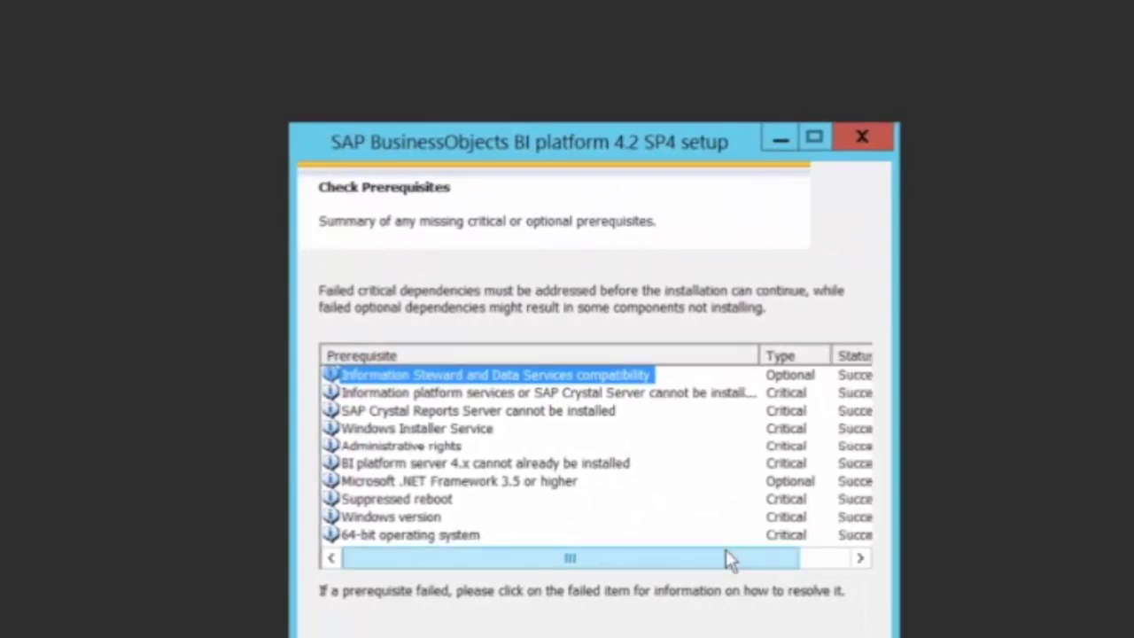
pyautogui.moveTo(732, 562); pyautogui.dragTo(615, 596)
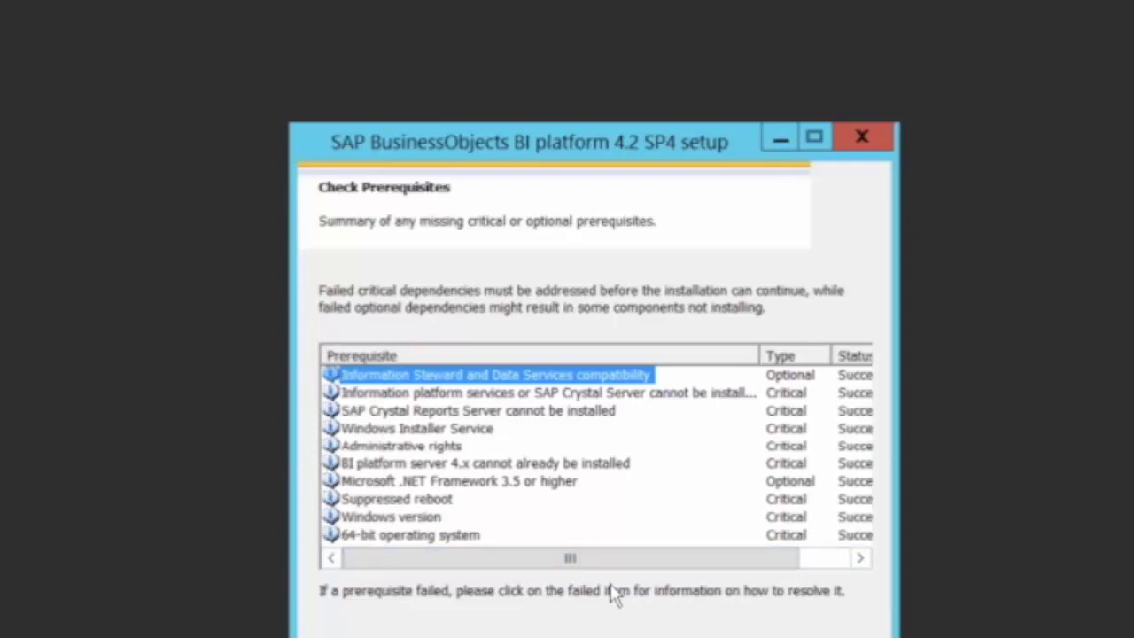
# Move past the prerequisite and welcome pages and accept the license agreement.
pyautogui.click(692, 637)
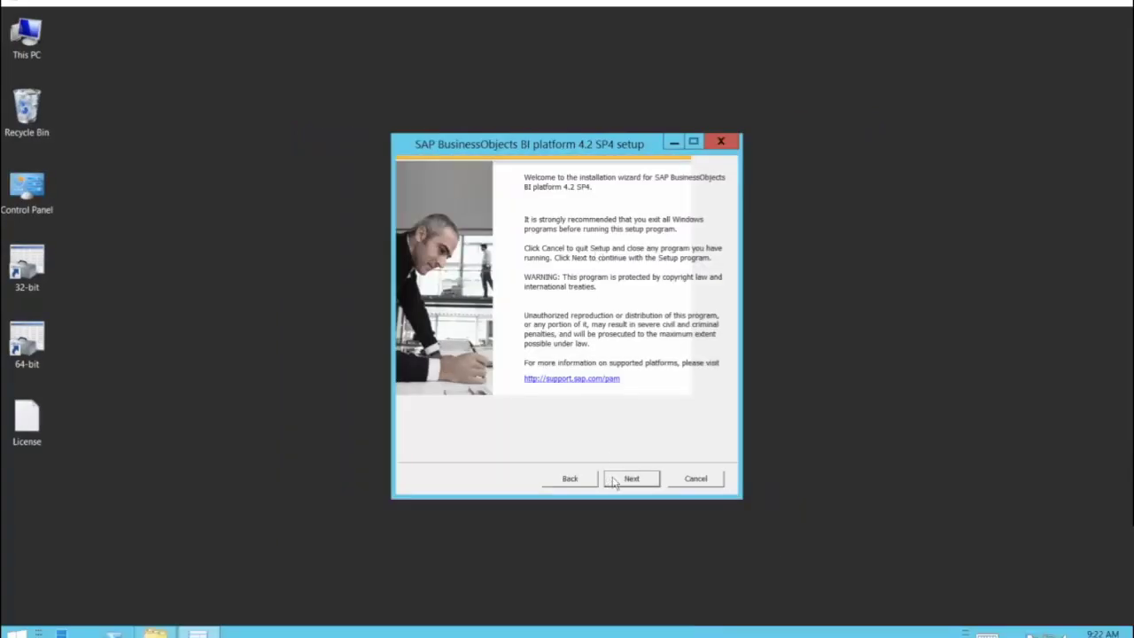
pyautogui.click(622, 480)
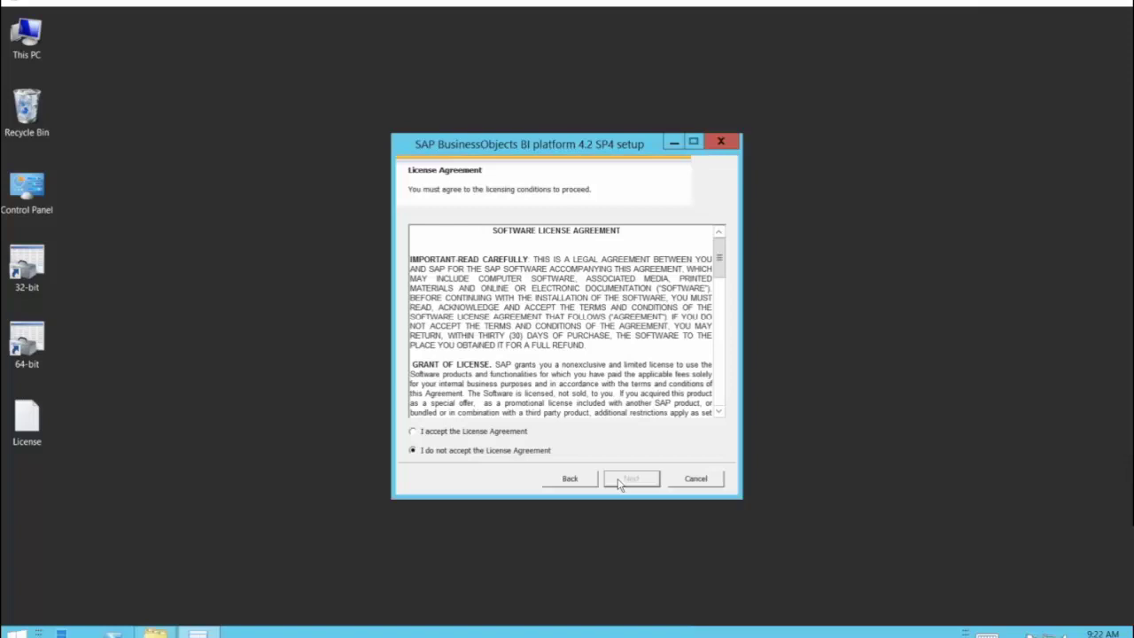
pyautogui.click(522, 433)
pyautogui.moveTo(720, 250)
pyautogui.mouseDown()
pyautogui.moveTo(720, 319)
pyautogui.moveTo(719, 241)
pyautogui.mouseUp()
pyautogui.click(618, 480)
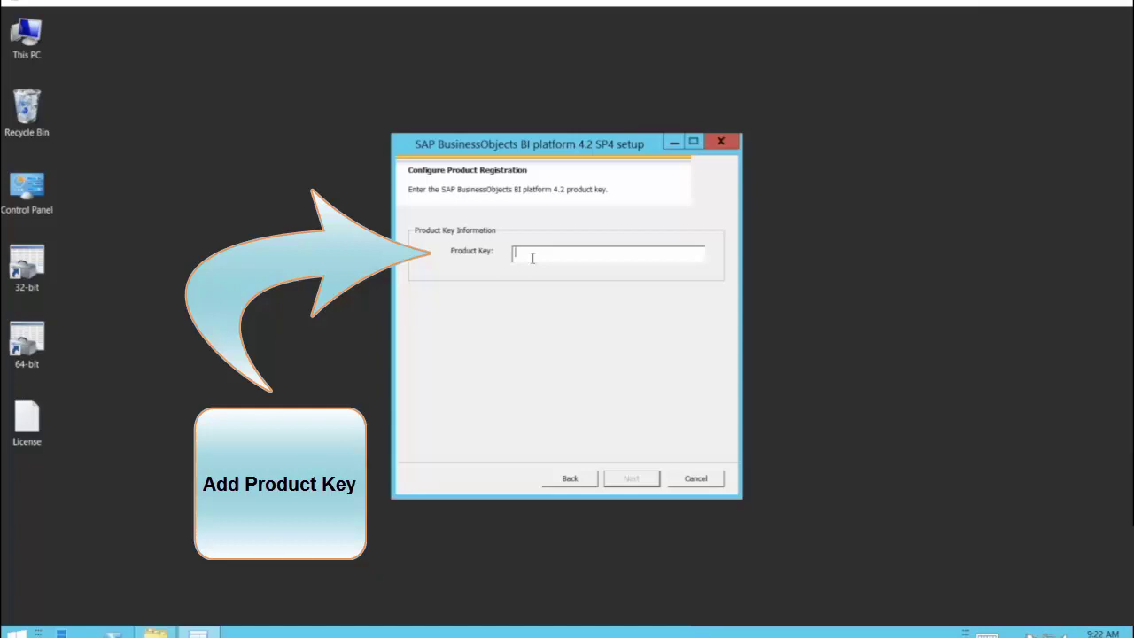
# Paste the product key into the Product Key field and continue to language packages.
pyautogui.hotkey('ctrl', 'v')
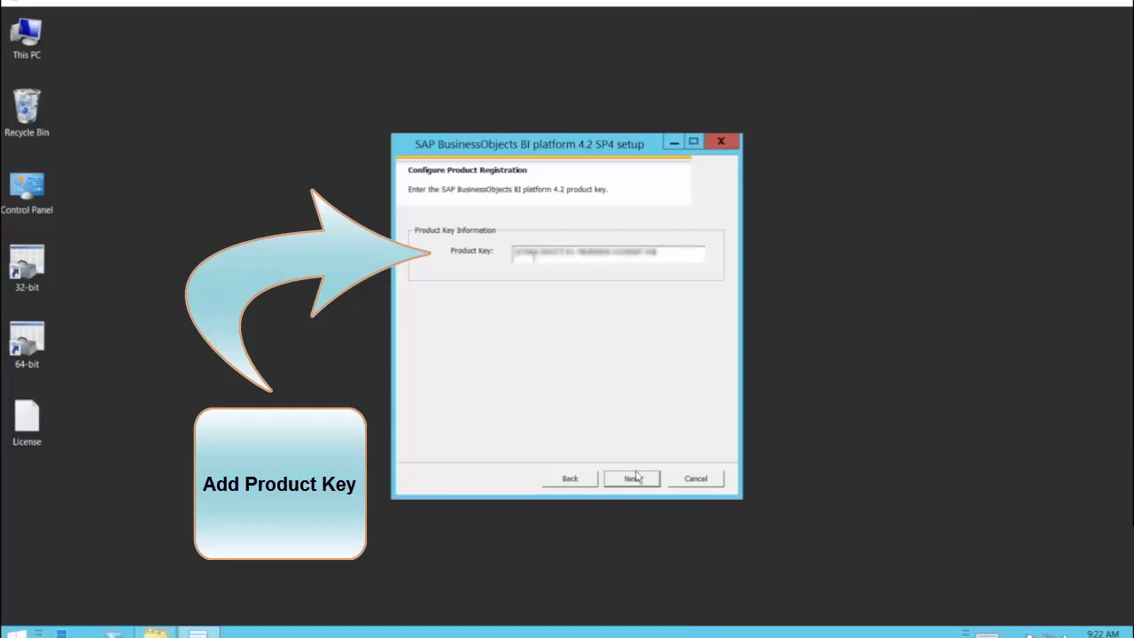
pyautogui.click(634, 478)
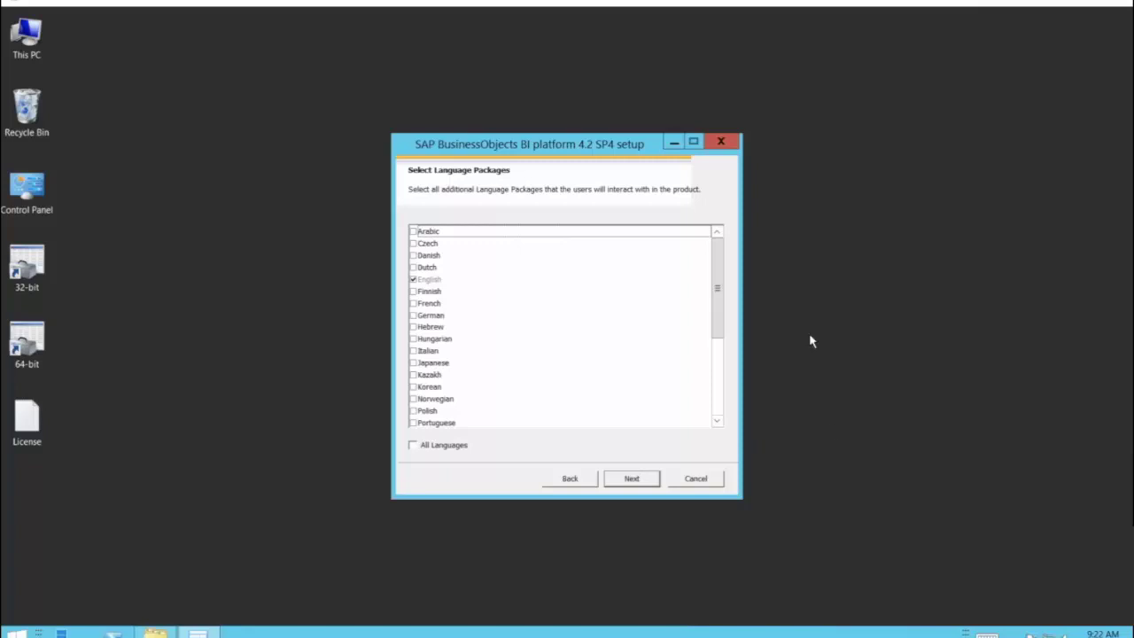
pyautogui.moveTo(717, 314); pyautogui.dragTo(715, 281)
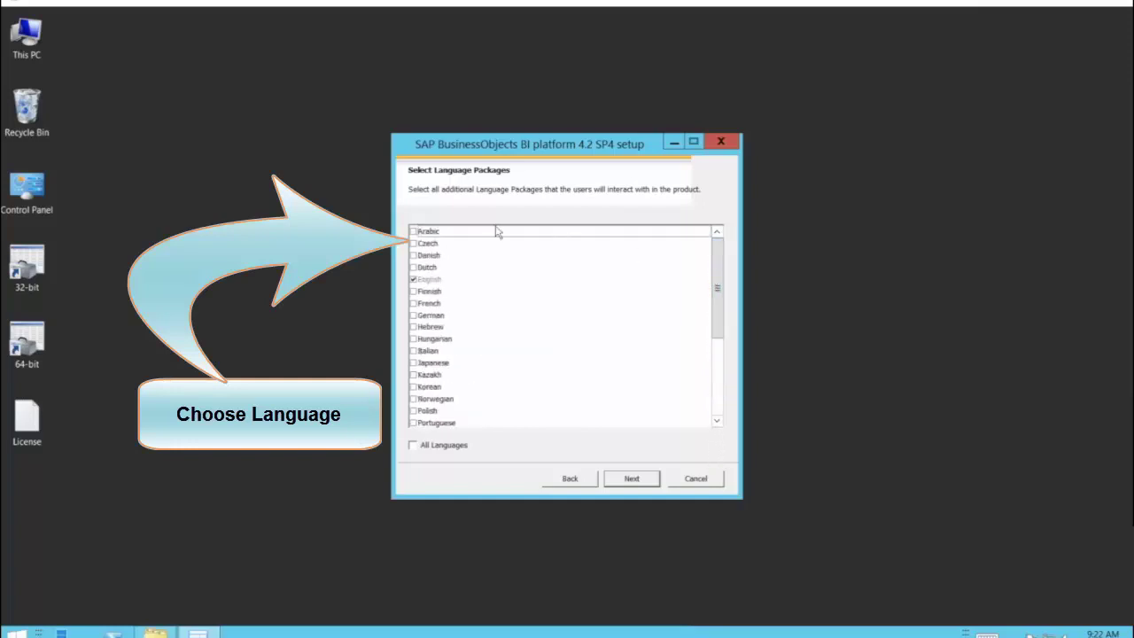
# Tick the Arabic language package alongside English.
pyautogui.click(412, 231)
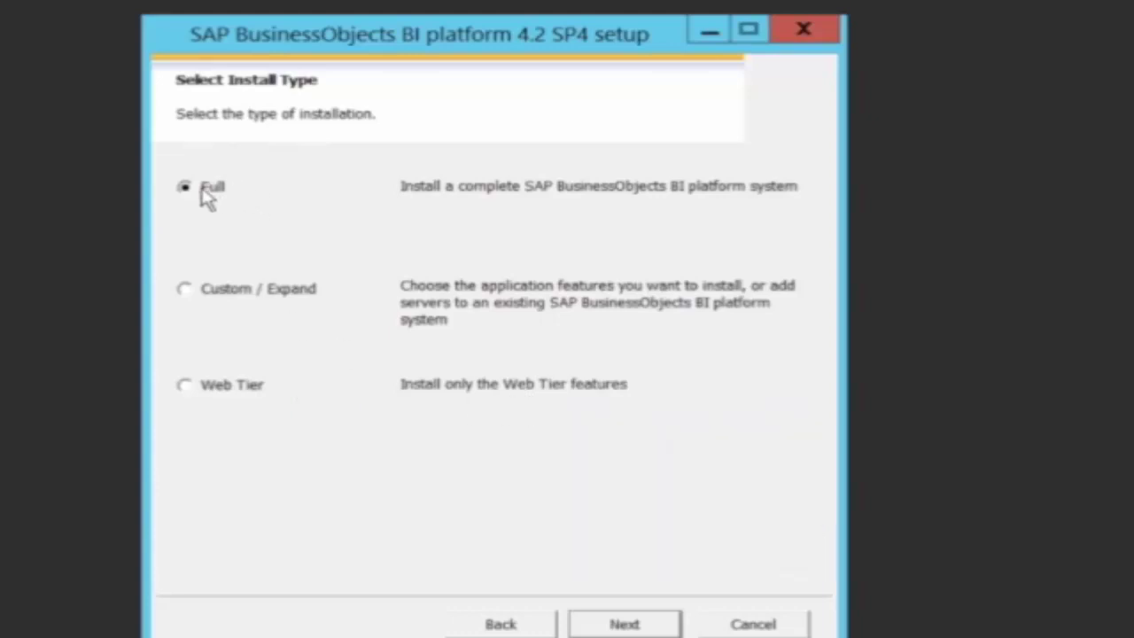
# Continue with the Full installation and check the free space on Local Disk (D:).
pyautogui.click(643, 625)
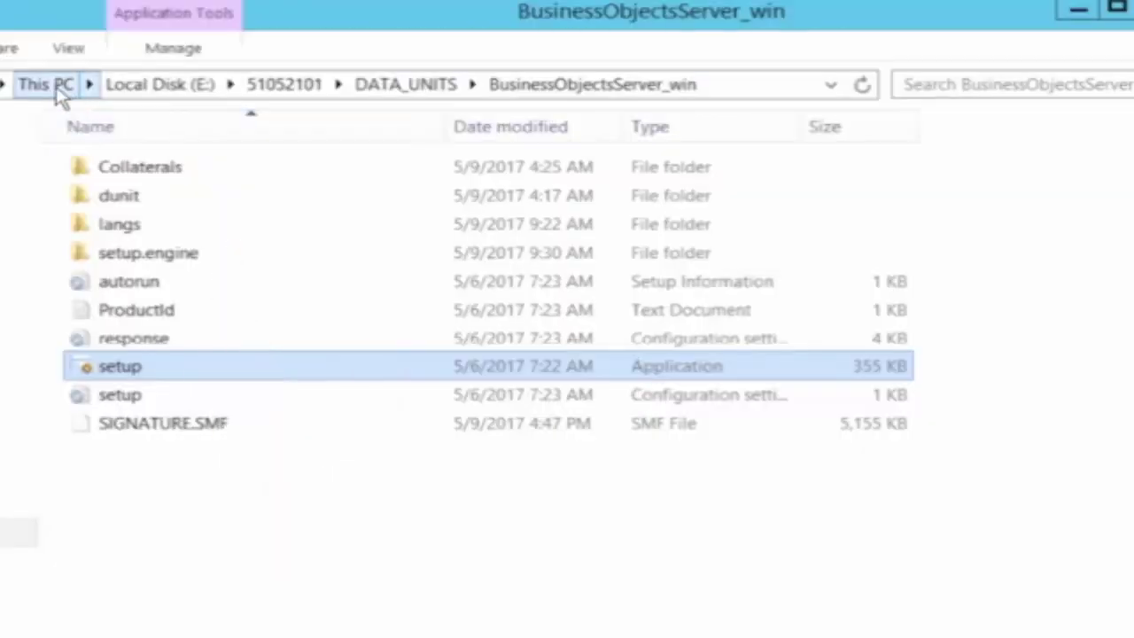
pyautogui.click(34, 85)
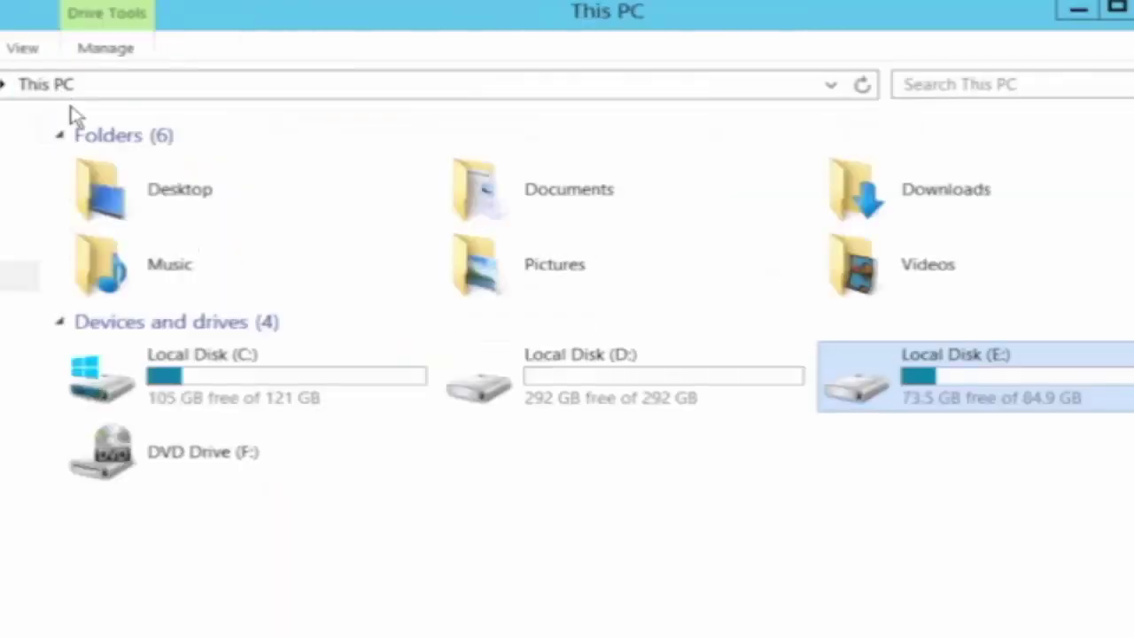
pyautogui.click(603, 404)
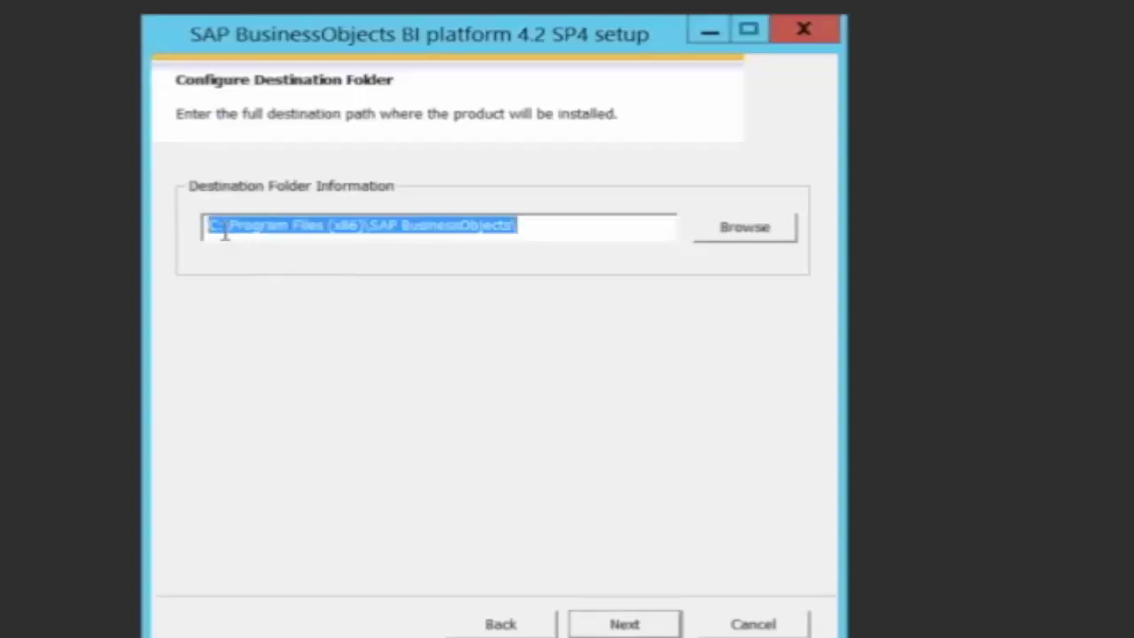
# Change the install destination to D:\Program Files (x86)\SAP BusinessObjects\ and continue.
pyautogui.click(215, 229)
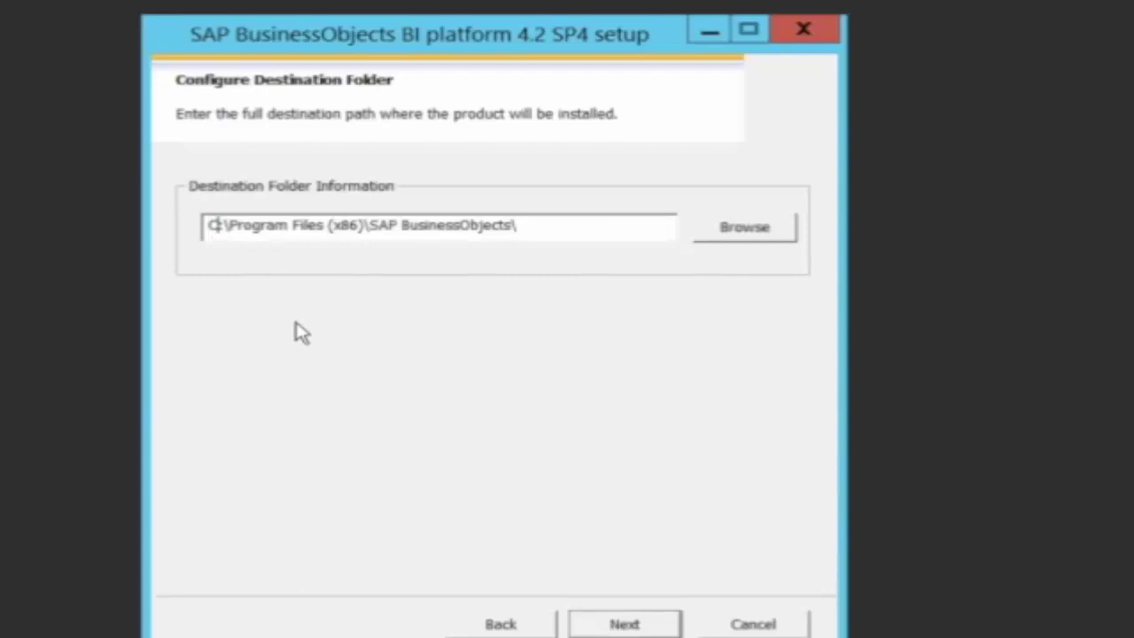
pyautogui.press('BackSpace')
pyautogui.write('D')
pyautogui.click(570, 225)
pyautogui.click(613, 631)
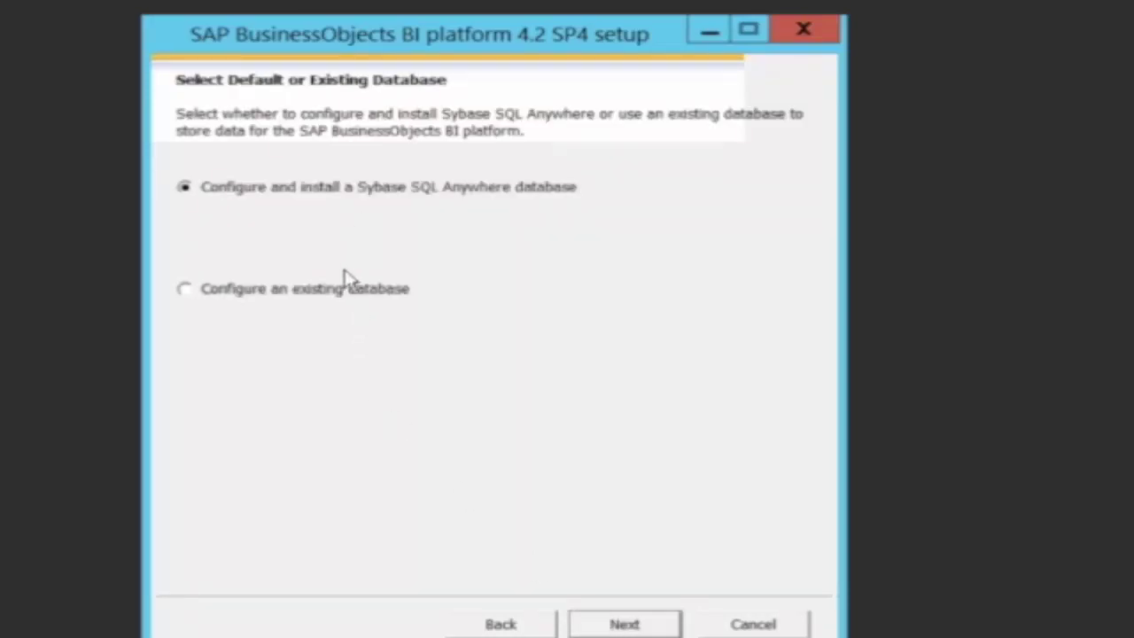
# Choose Configure an existing database and log in to the SAPBO SQL Server with its password.
pyautogui.click(343, 295)
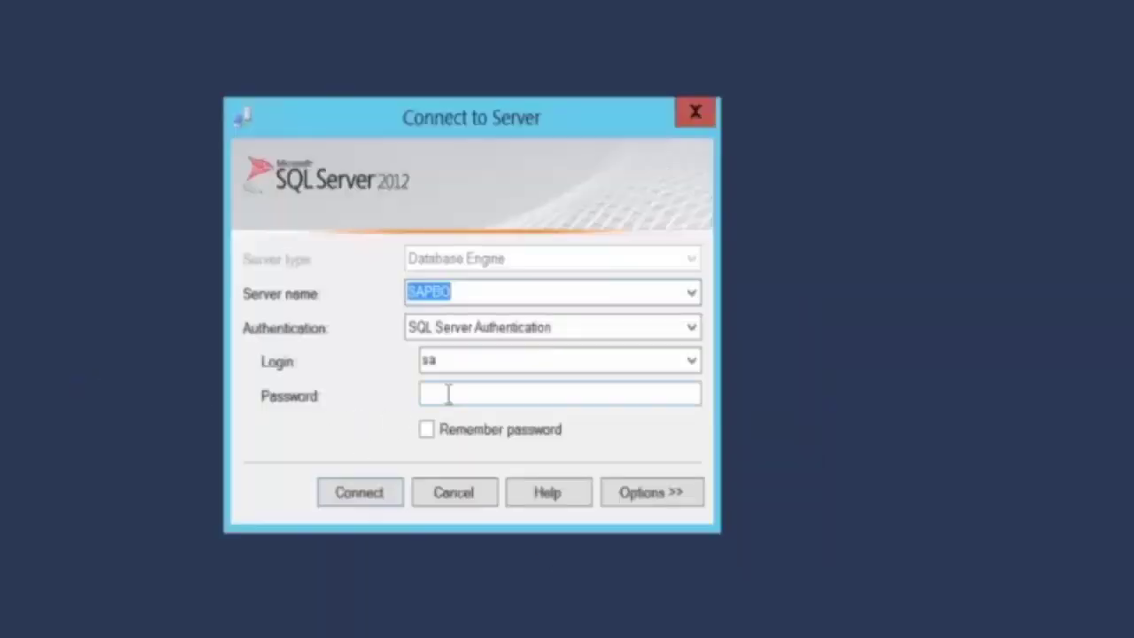
pyautogui.click(448, 394)
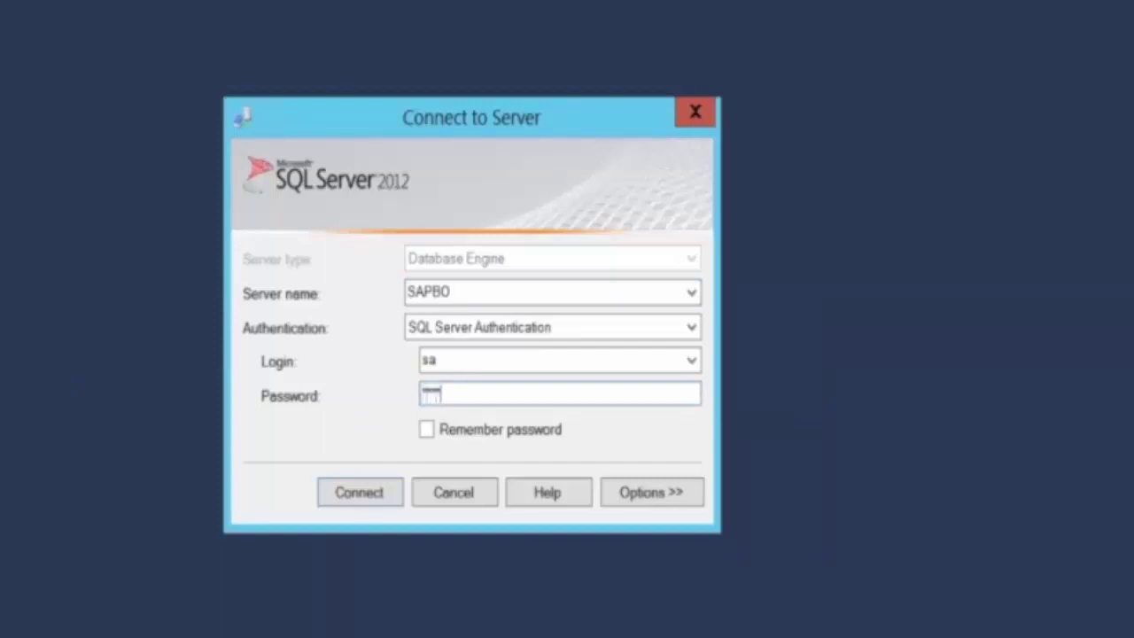
pyautogui.write('*******')
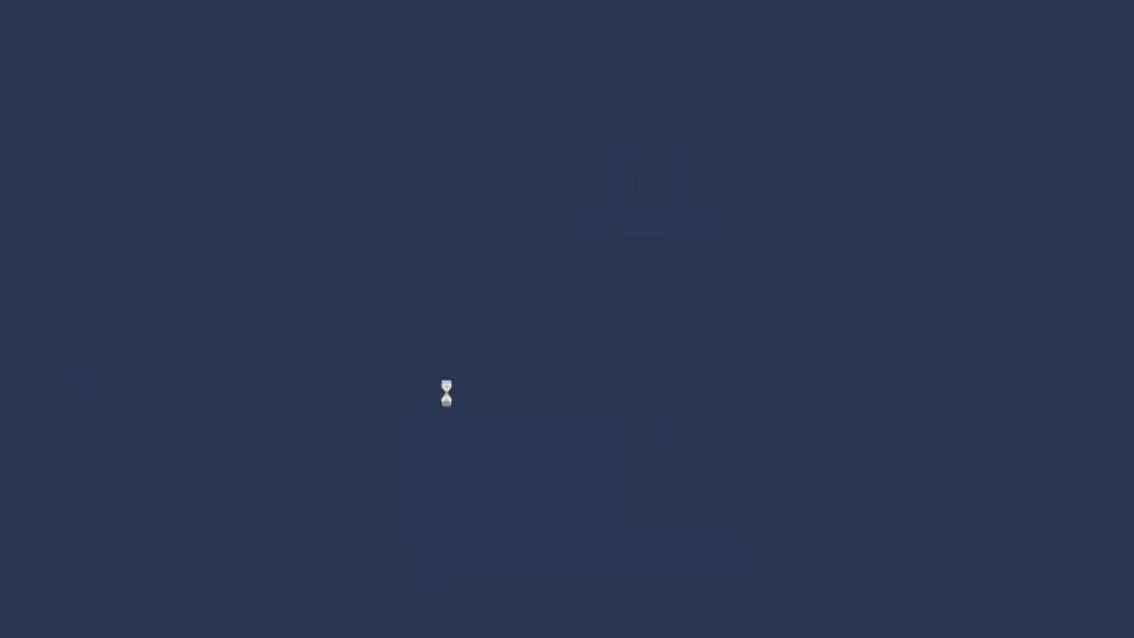
pyautogui.press('Return')
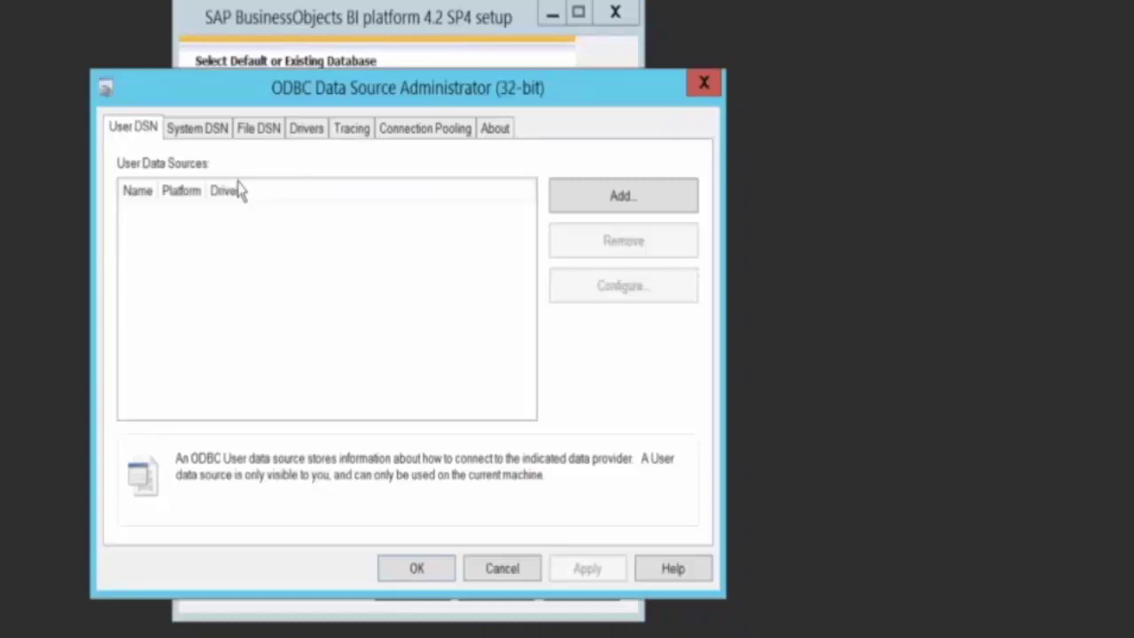
# On the System DSN tab, step through the 32-bit SYSDSN settings and cancel without saving.
pyautogui.click(223, 133)
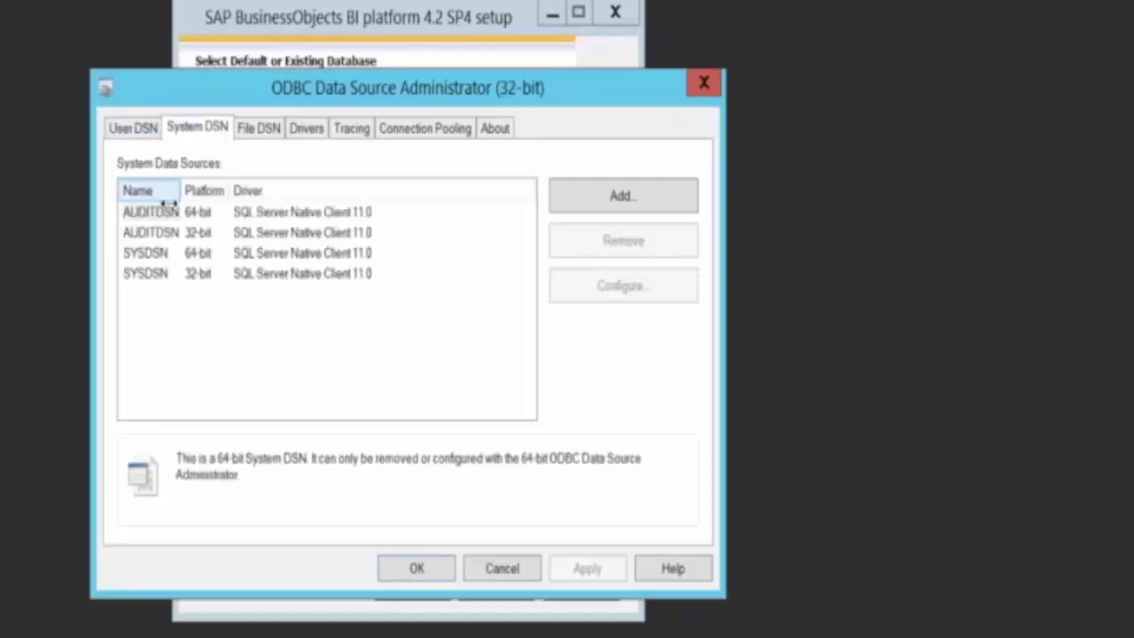
pyautogui.click(147, 275)
pyautogui.doubleClick(151, 283)
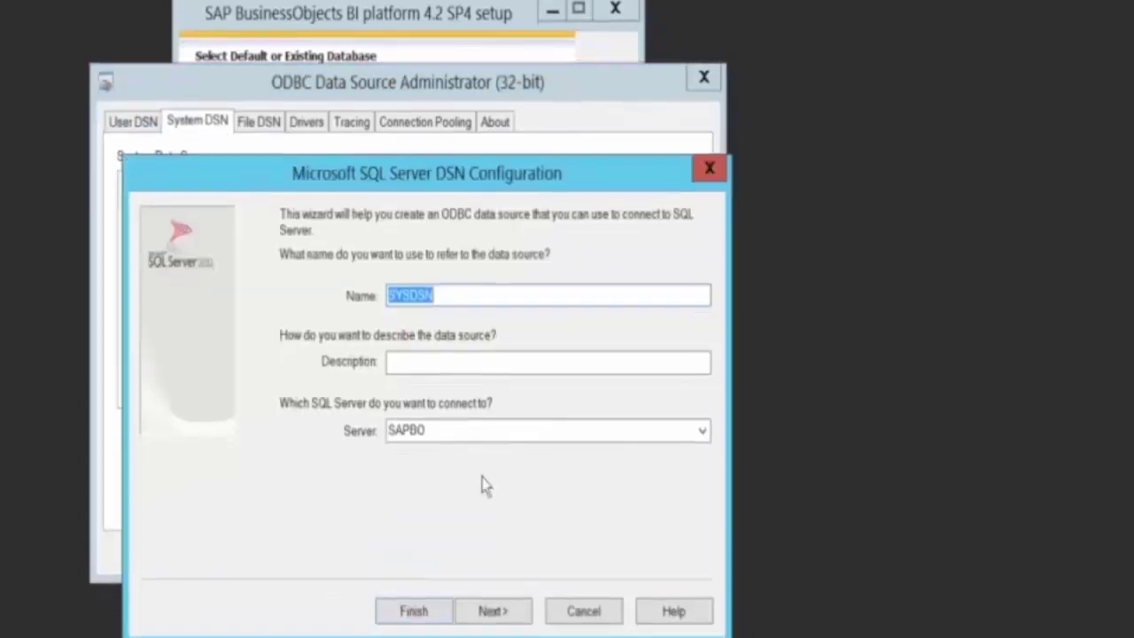
pyautogui.click(492, 600)
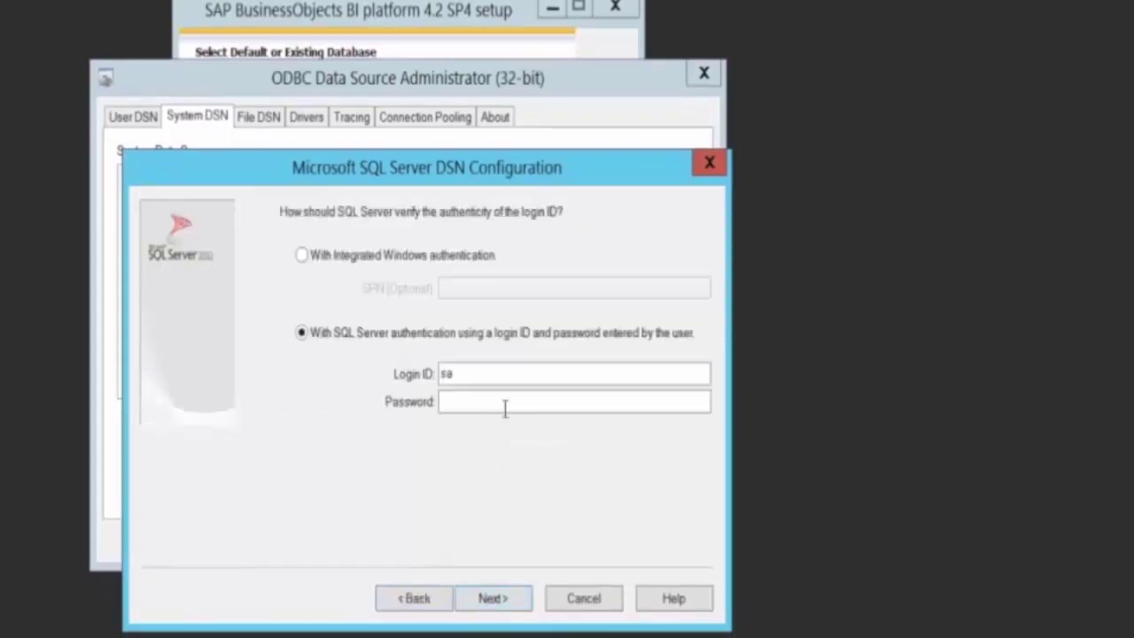
pyautogui.write('******')
pyautogui.click(519, 602)
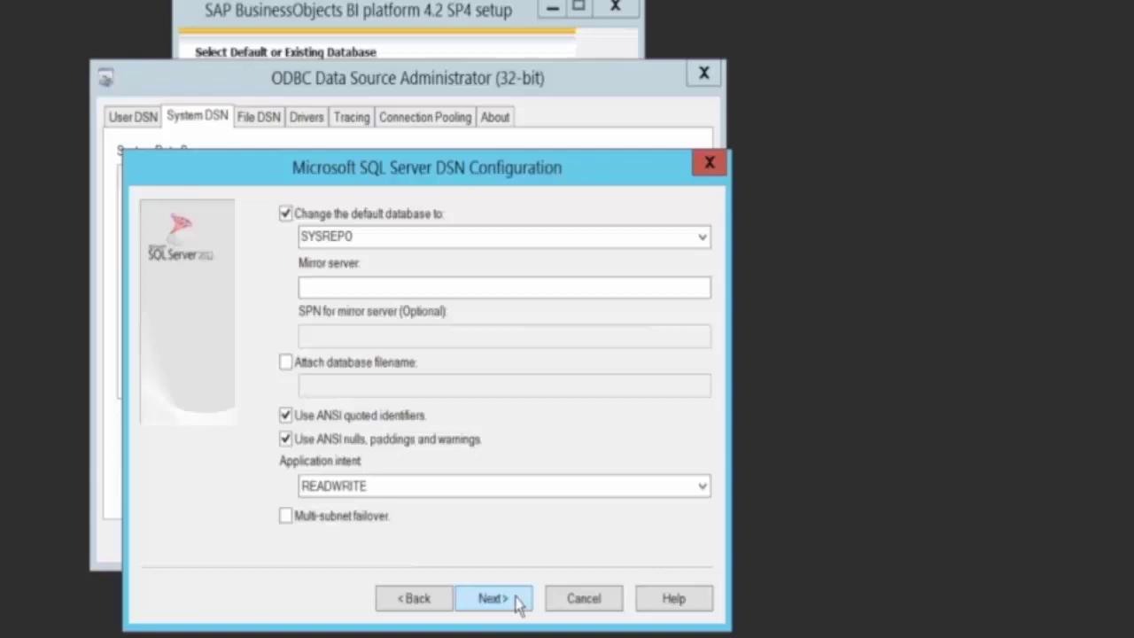
pyautogui.click(580, 598)
# Step through AUDITDSN's login and AUDITREPO default database settings, then cancel without saving.
pyautogui.doubleClick(168, 218)
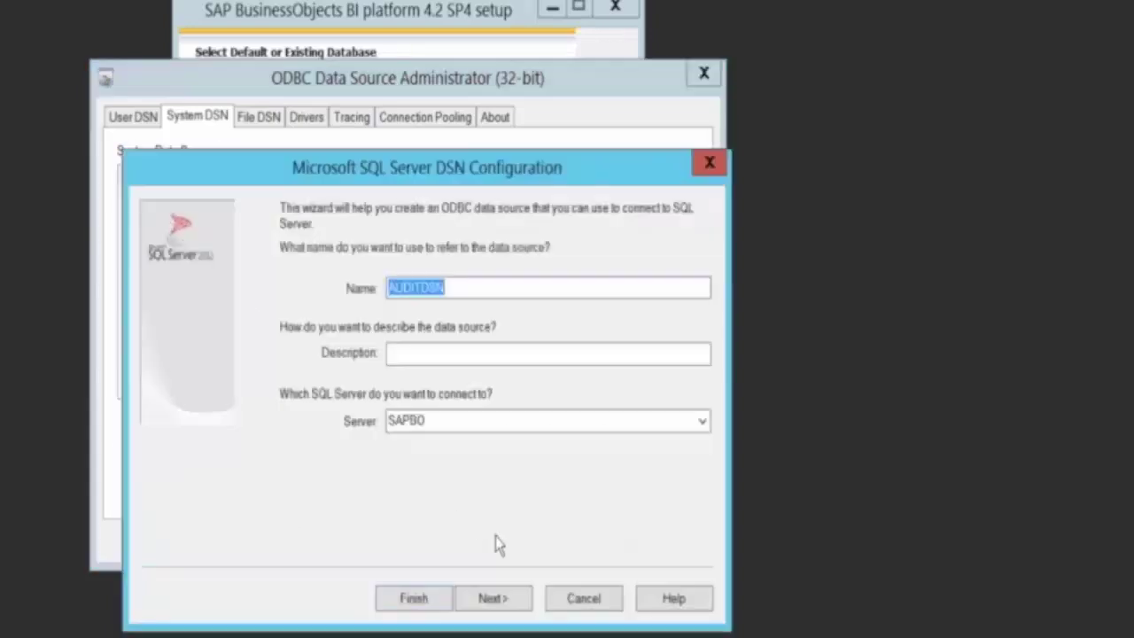
pyautogui.click(490, 602)
pyautogui.click(496, 403)
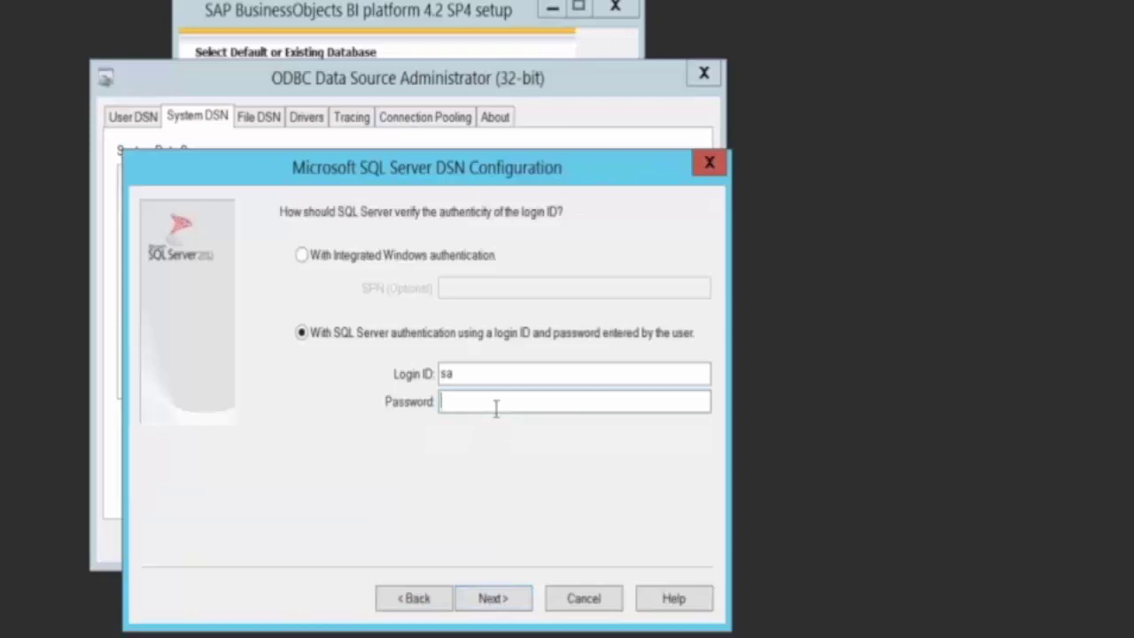
pyautogui.write('p')
pyautogui.write('•••')
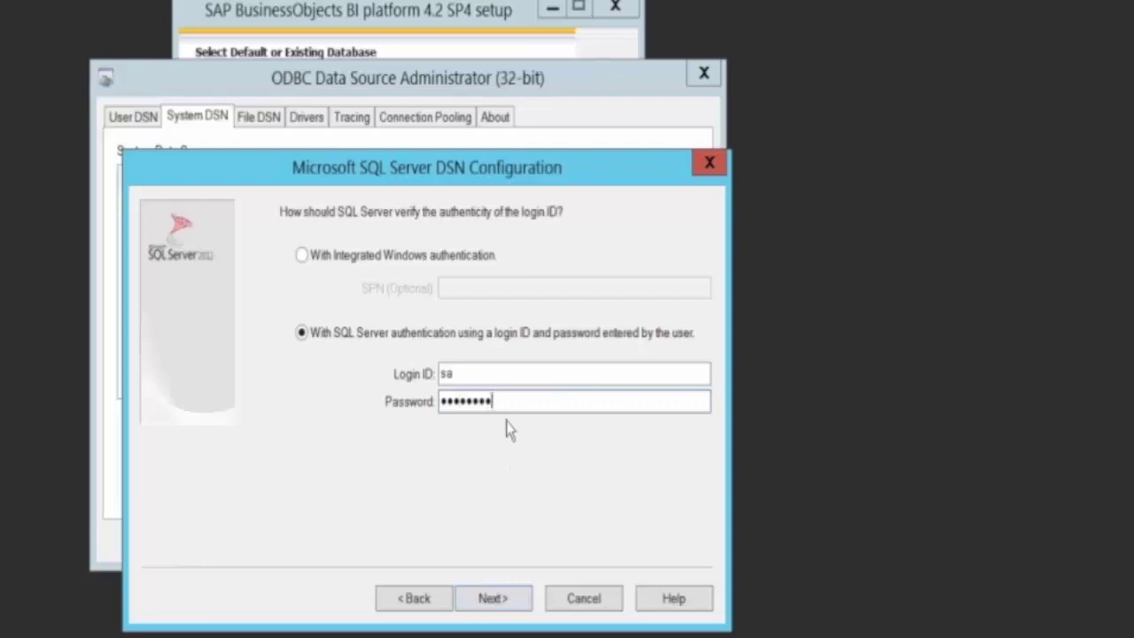
pyautogui.click(501, 608)
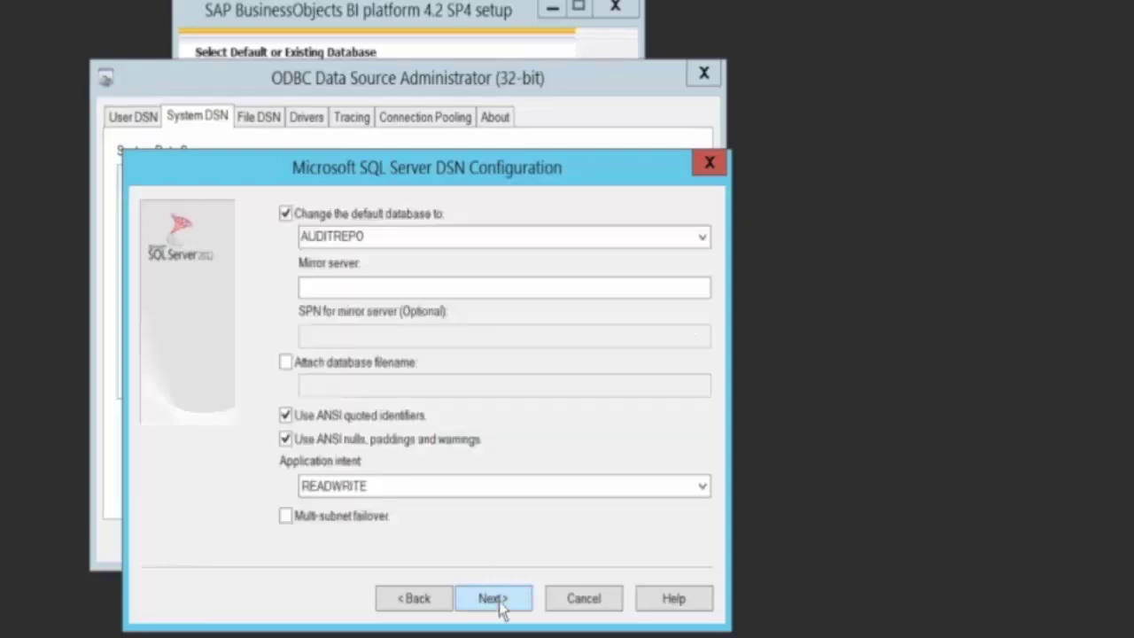
pyautogui.click(373, 238)
pyautogui.click(434, 602)
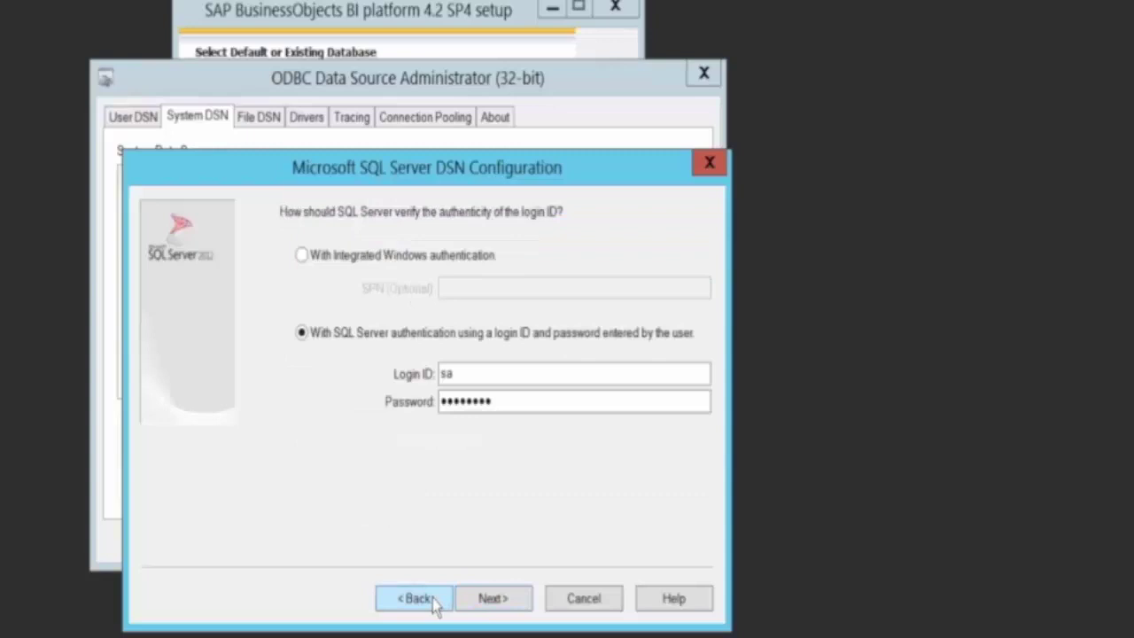
pyautogui.click(433, 600)
pyautogui.click(575, 598)
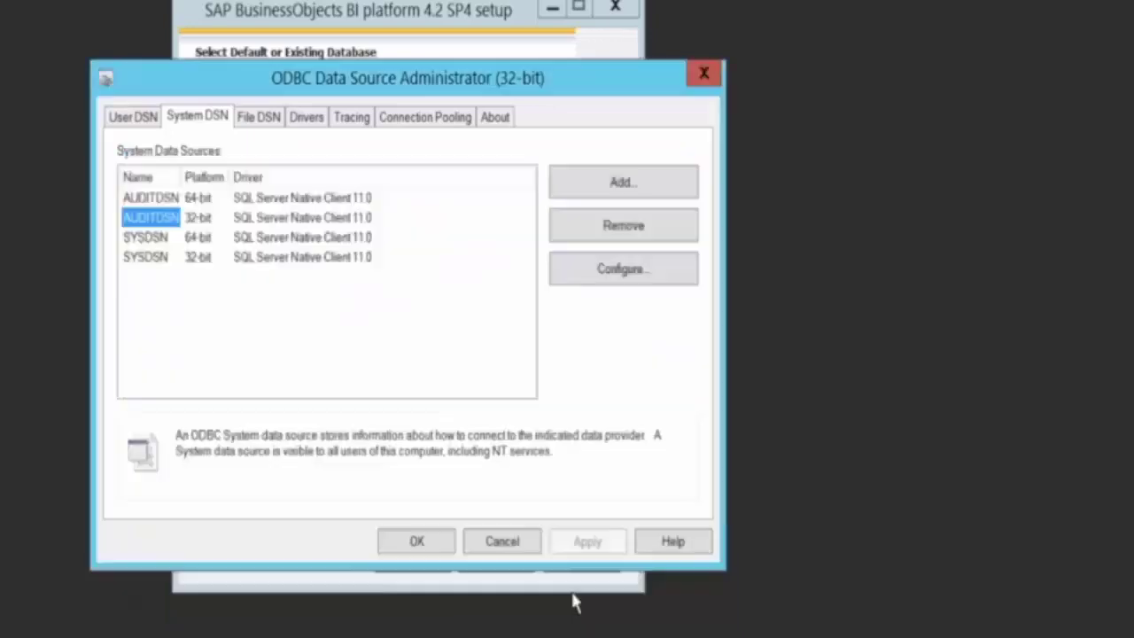
# Close the ODBC Data Source Administrator and continue with the existing-database option.
pyautogui.click(146, 257)
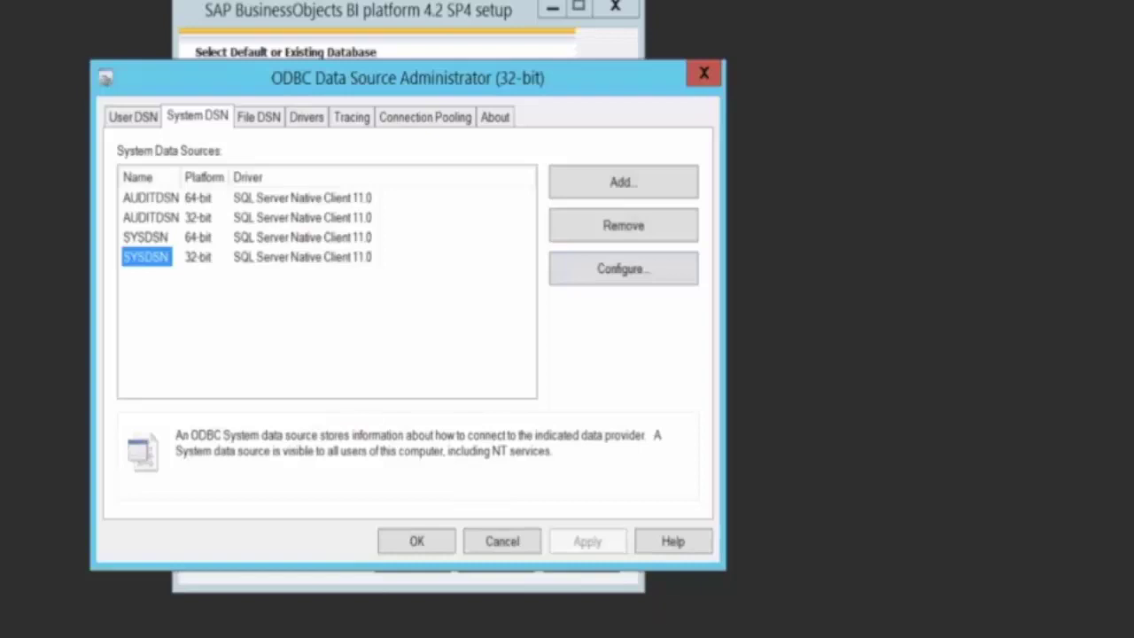
pyautogui.click(501, 541)
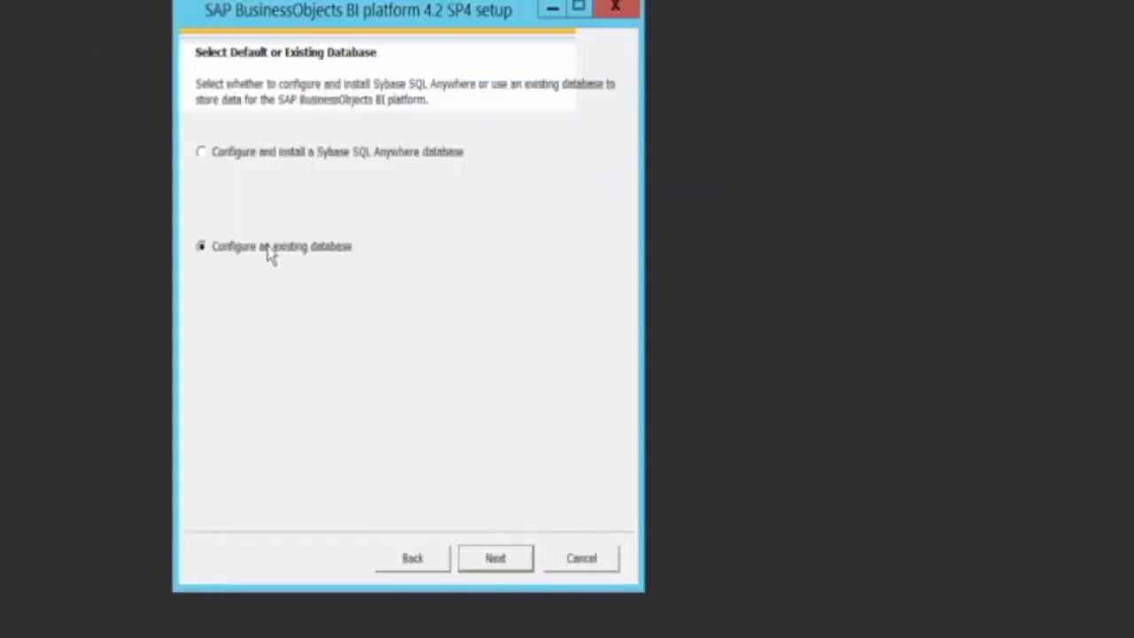
pyautogui.click(495, 558)
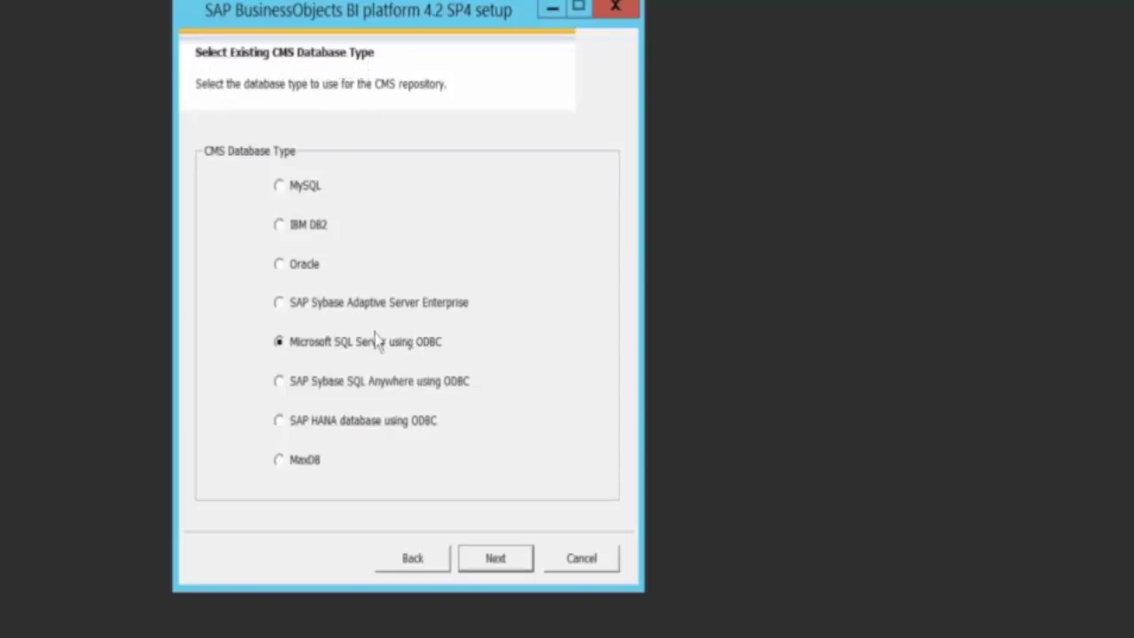
# Keep Microsoft SQL Server using ODBC for the CMS and choose it for auditing too.
pyautogui.click(479, 556)
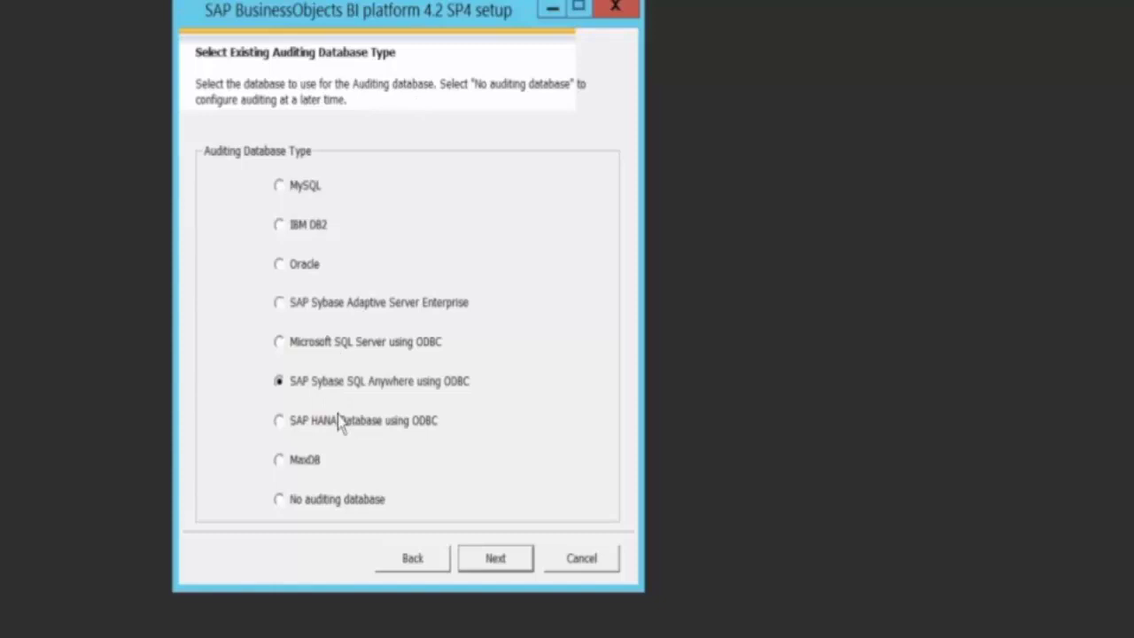
pyautogui.click(350, 347)
pyautogui.click(411, 560)
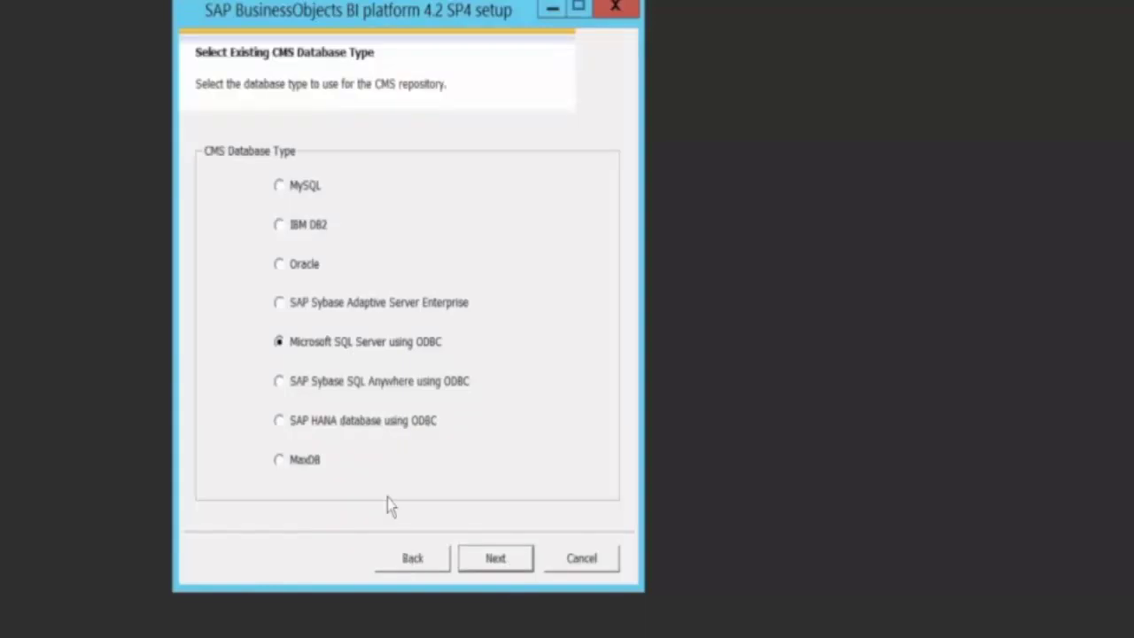
pyautogui.click(497, 558)
pyautogui.click(372, 347)
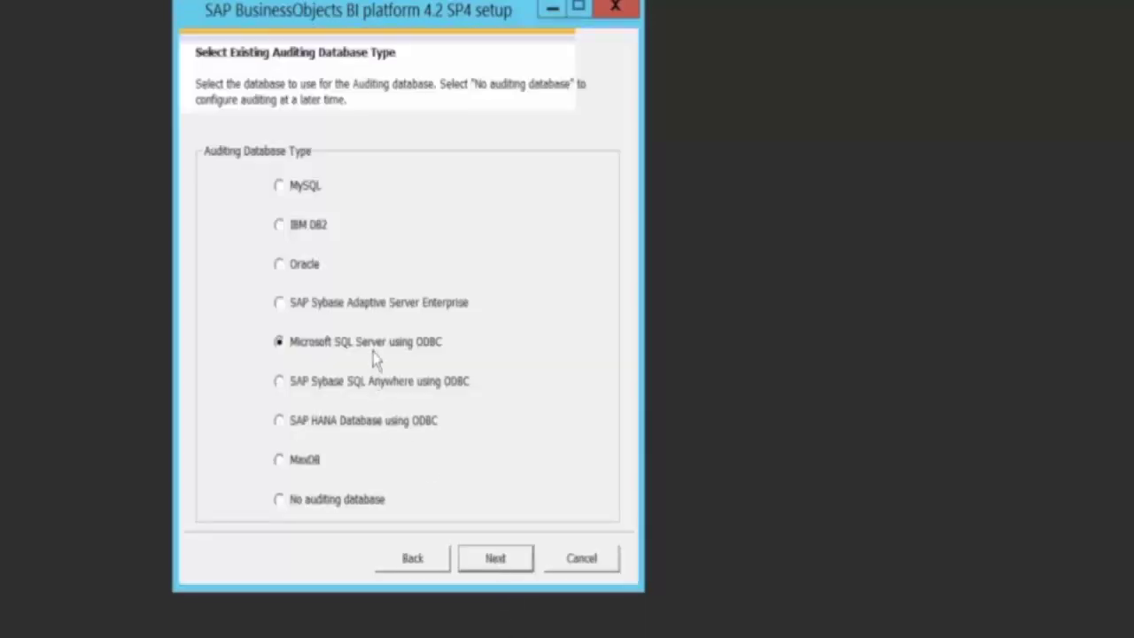
pyautogui.click(512, 566)
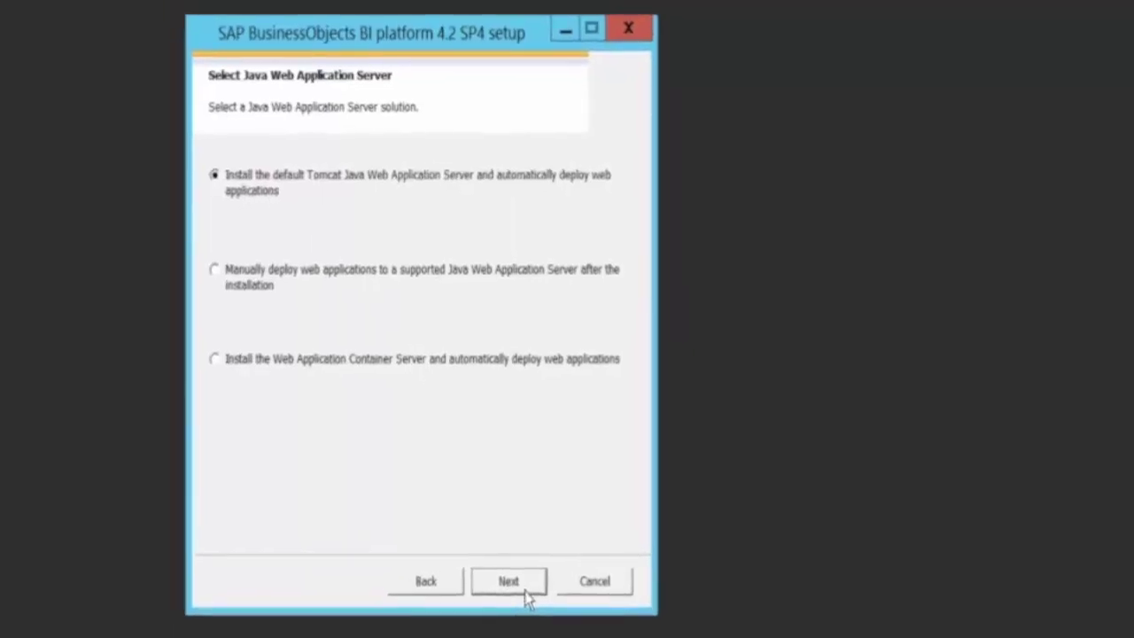
# Keep the default Tomcat and Subversion, and accept SIA node SAPBO on port 6410.
pyautogui.click(525, 594)
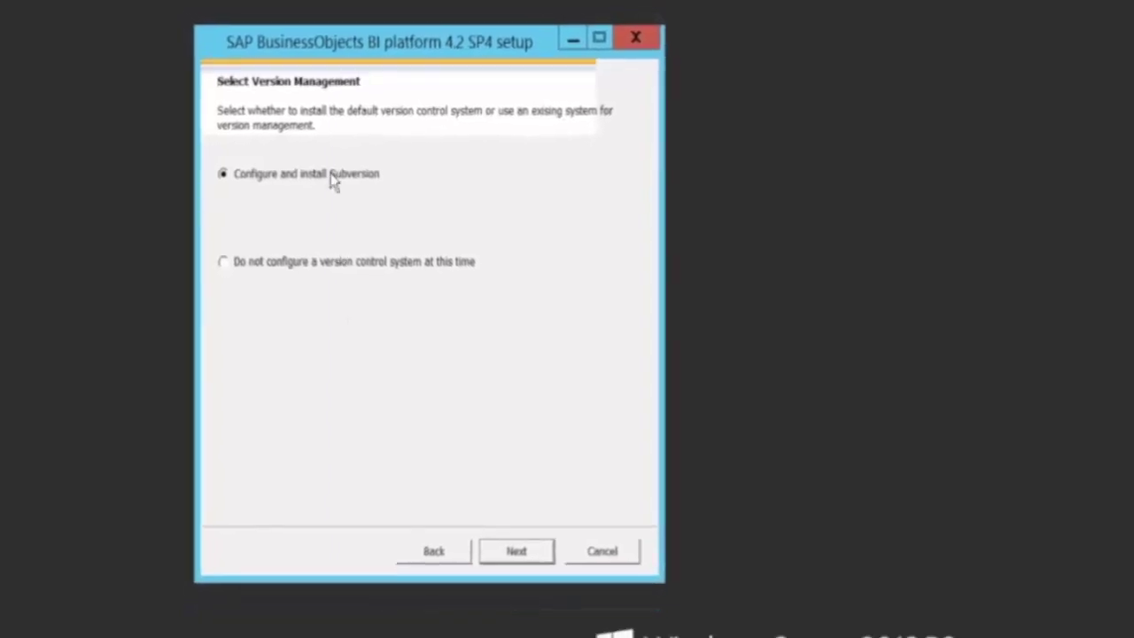
pyautogui.click(510, 558)
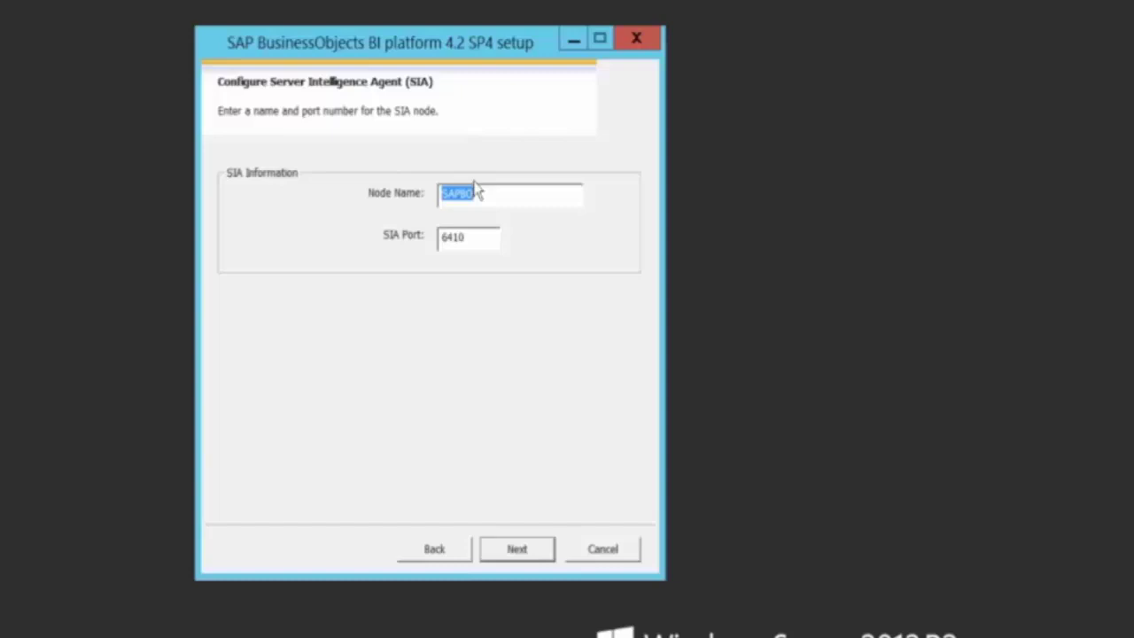
pyautogui.click(486, 194)
pyautogui.click(486, 243)
pyautogui.click(499, 554)
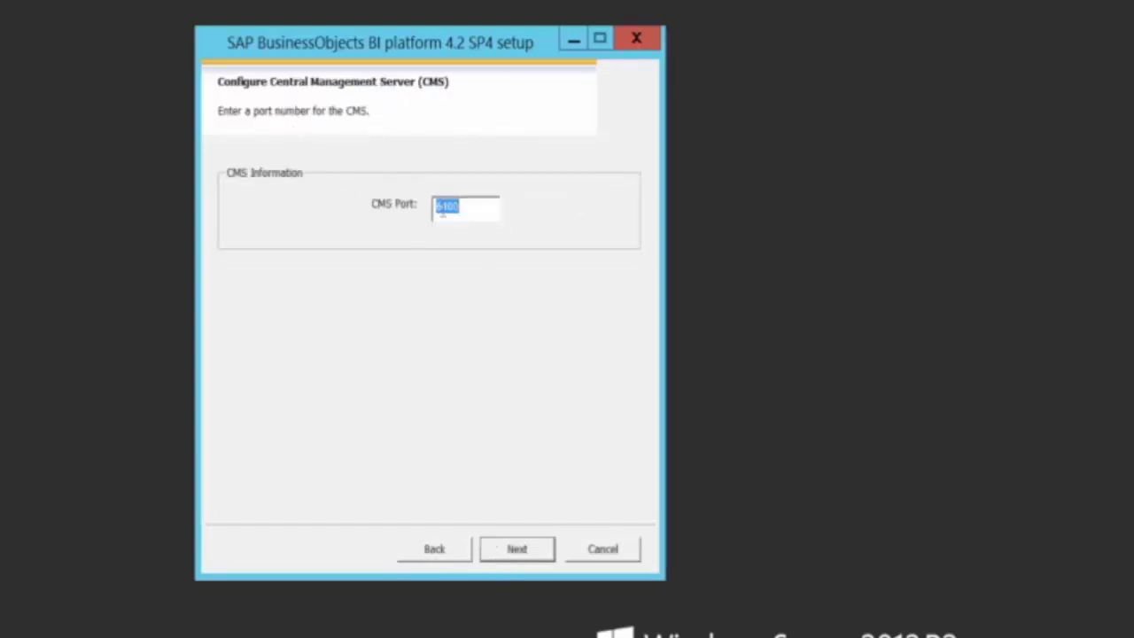
# Keep CMS port 6400, then enter the administrator password and cluster key.
pyautogui.click(468, 208)
pyautogui.doubleClick(470, 207)
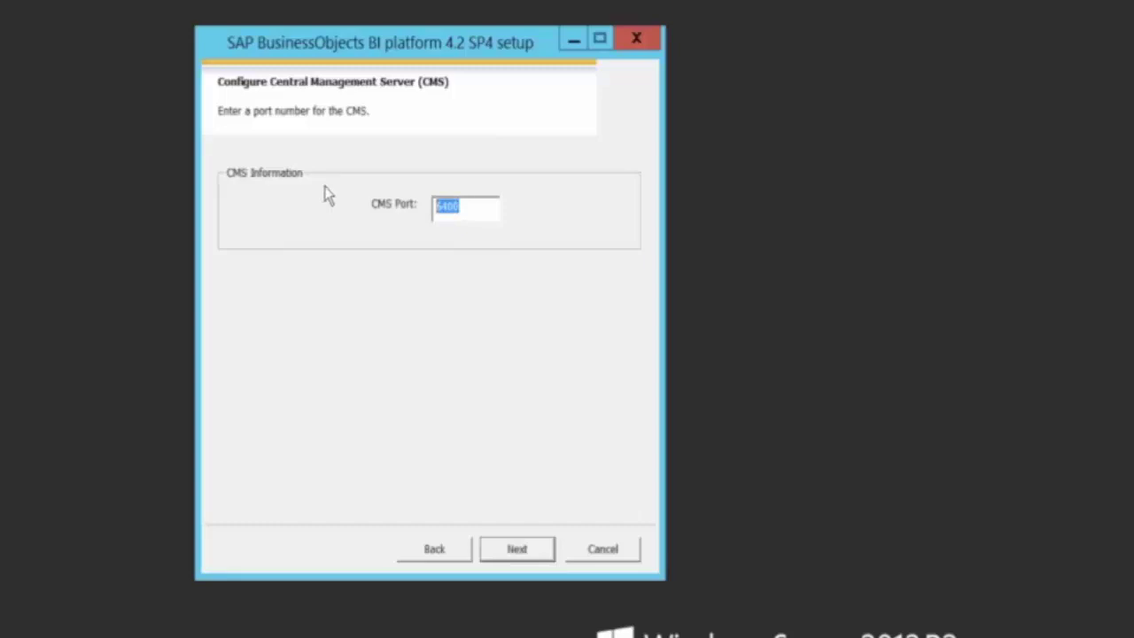
pyautogui.click(529, 555)
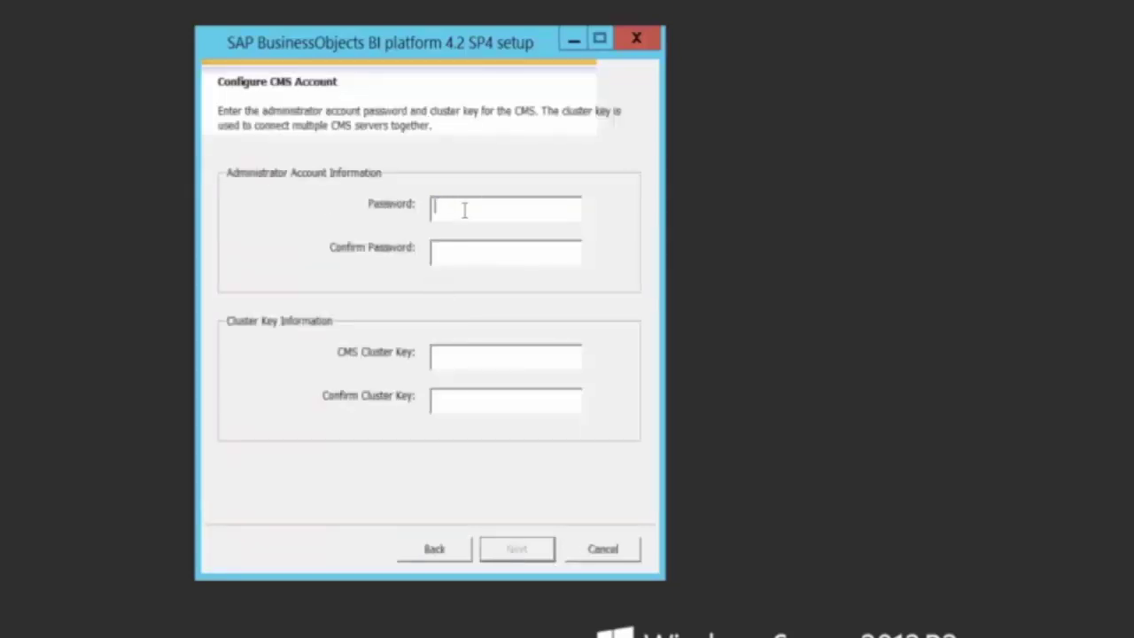
pyautogui.write('*')
pyautogui.write('*********')
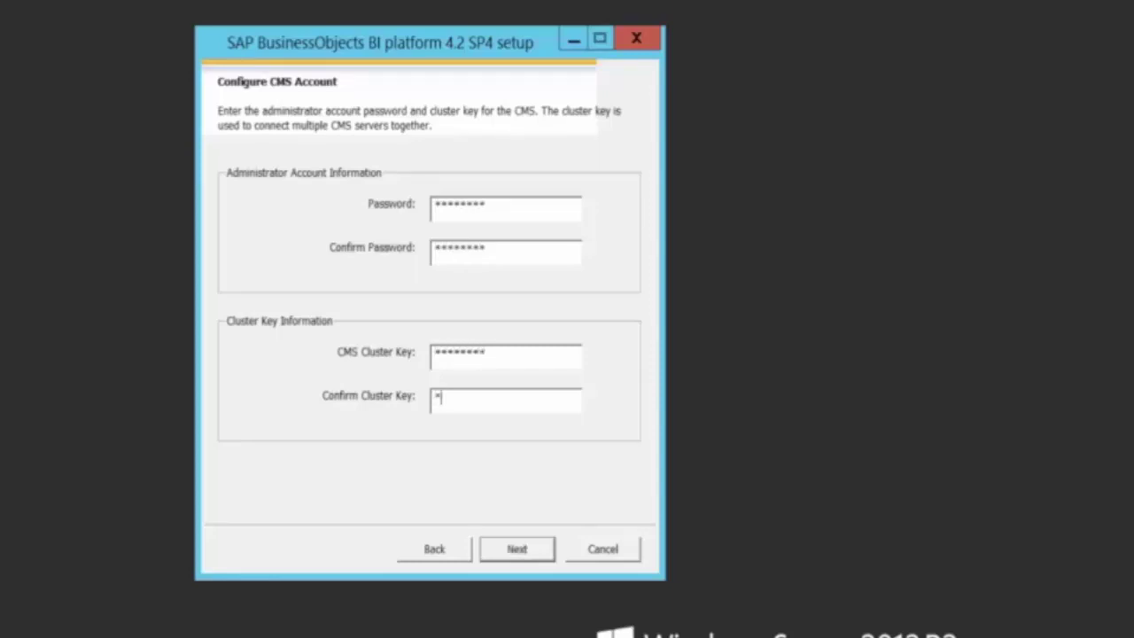
pyautogui.write('*******')
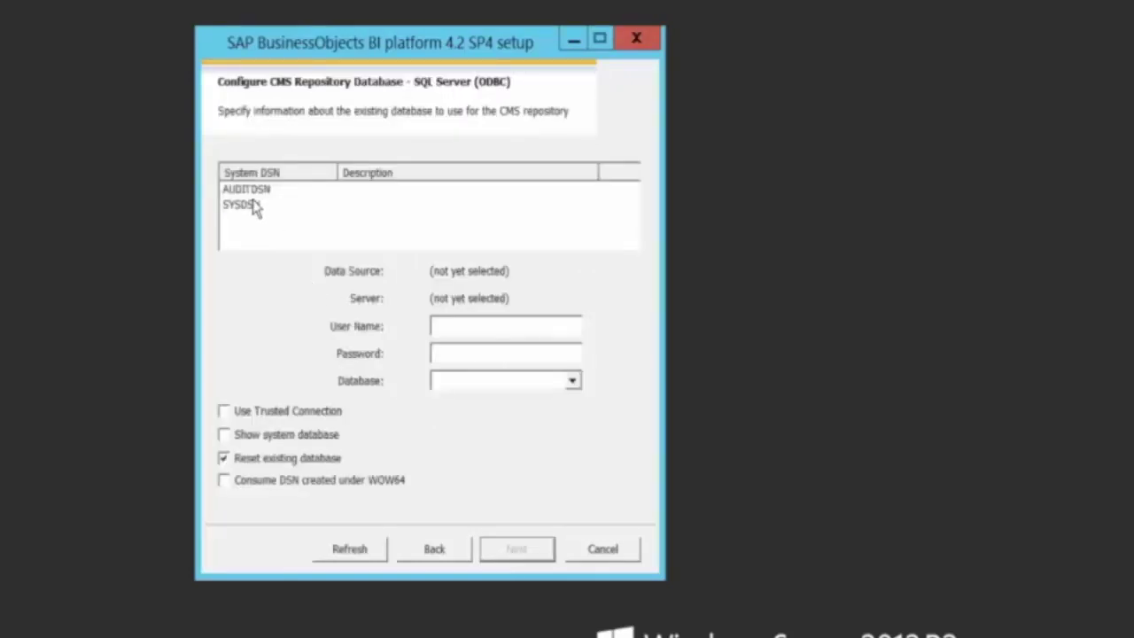
# Point the CMS repository at SYSDSN with the database password and database SYSREPO.
pyautogui.click(252, 205)
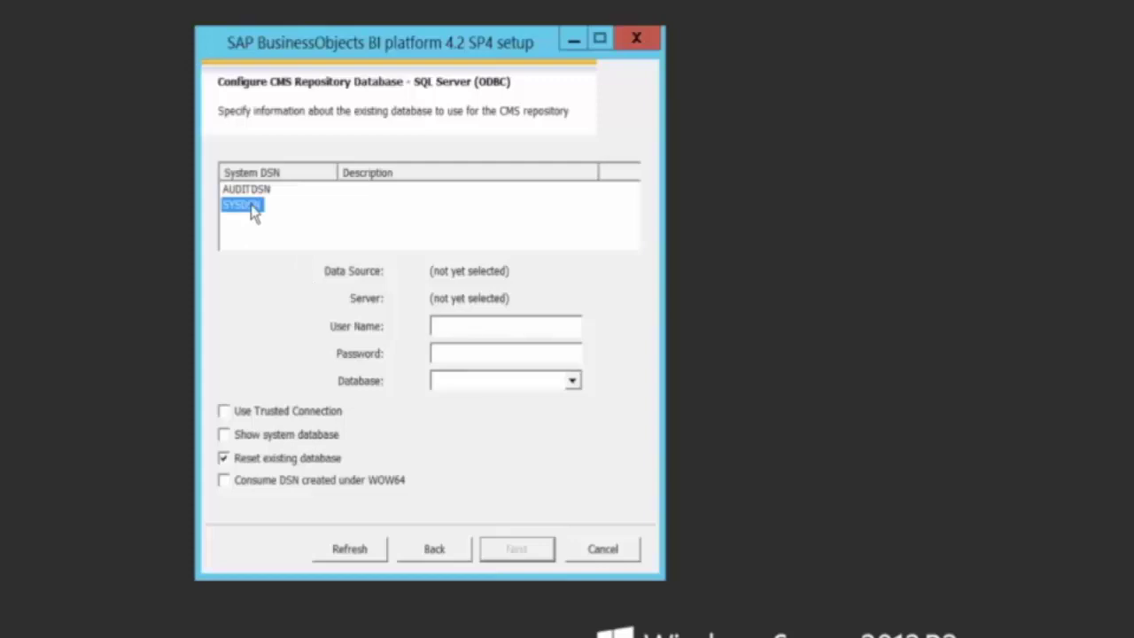
pyautogui.click(457, 353)
pyautogui.write('*')
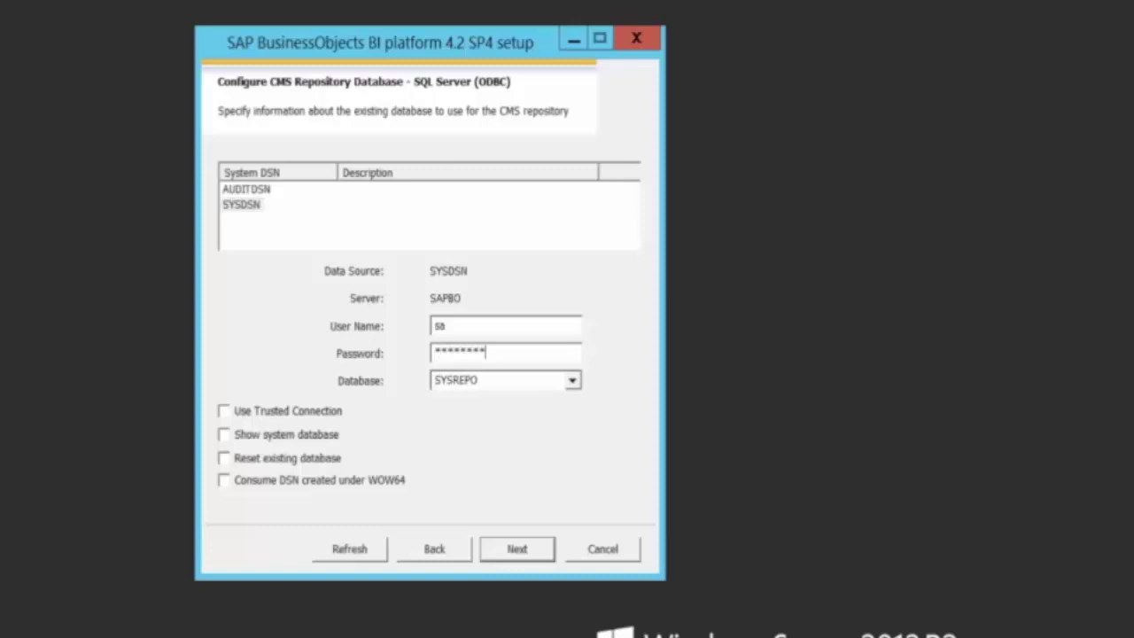
pyautogui.moveTo(513, 360); pyautogui.dragTo(240, 304)
pyautogui.write('********')
pyautogui.click(572, 380)
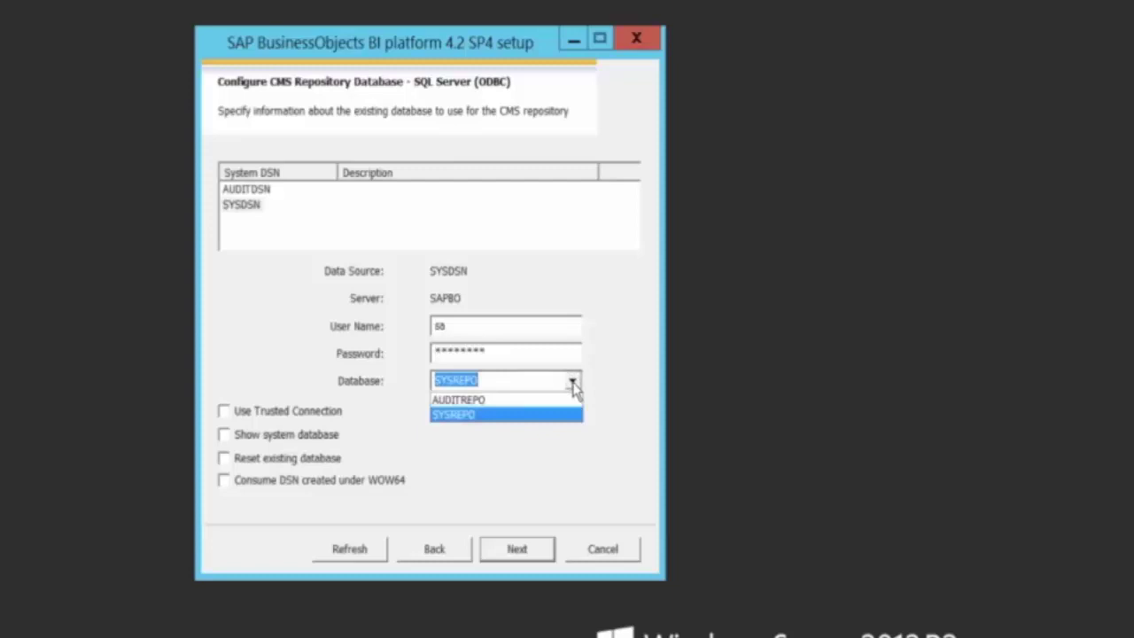
pyautogui.click(540, 415)
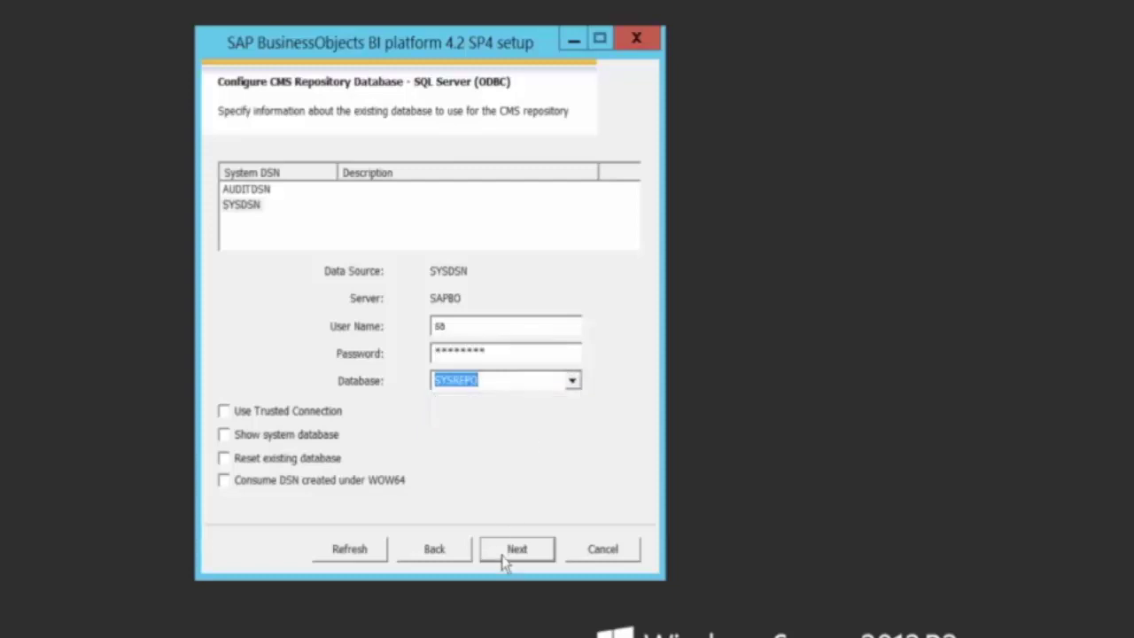
pyautogui.click(505, 560)
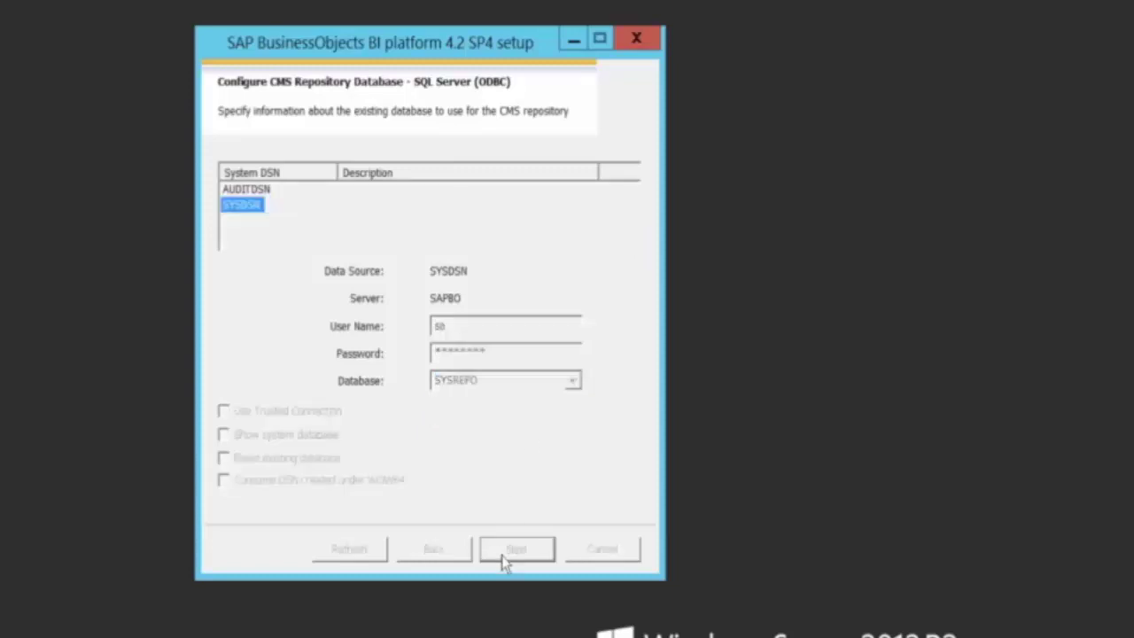
# Set the auditing database to AUDITDSN with the sa password and database AUDITREPO.
pyautogui.click(268, 194)
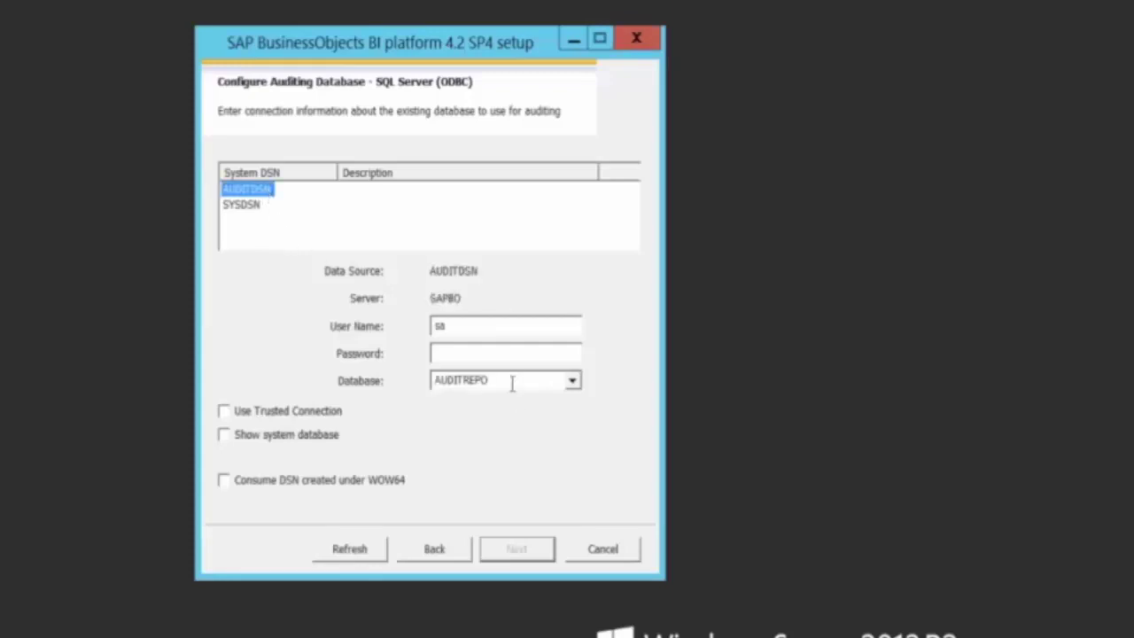
pyautogui.click(507, 353)
pyautogui.write('**')
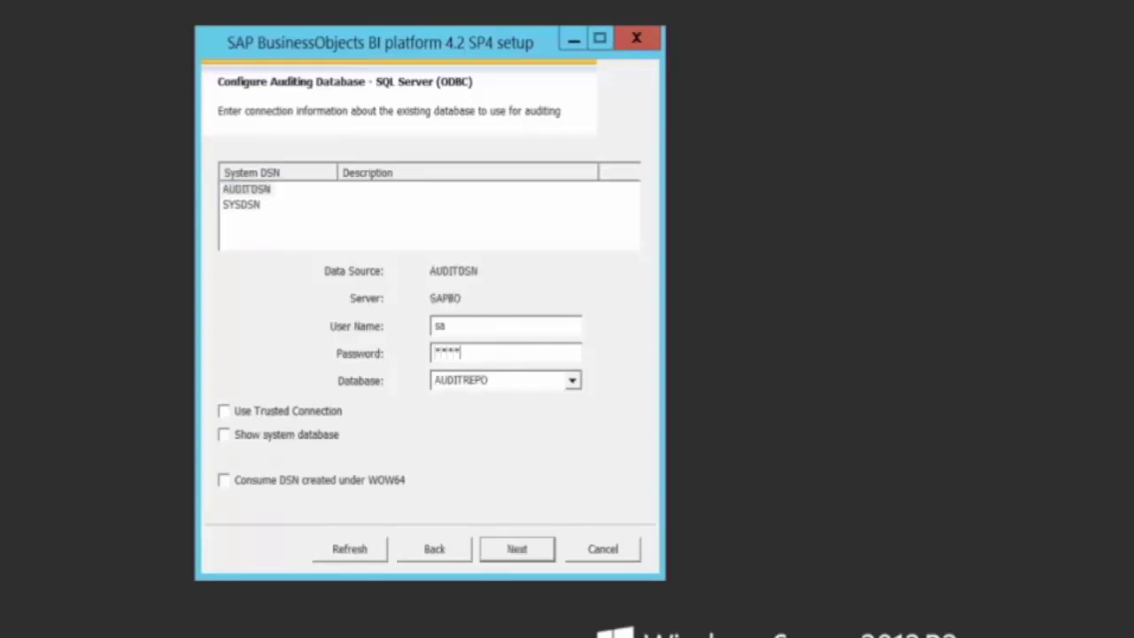
pyautogui.click(572, 381)
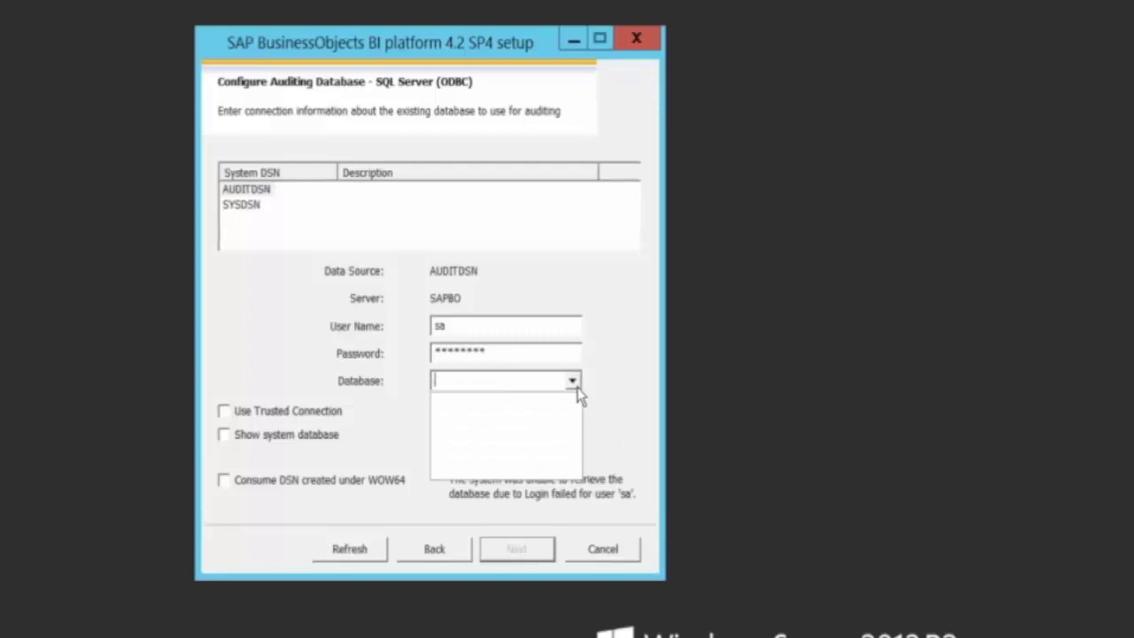
pyautogui.click(526, 354)
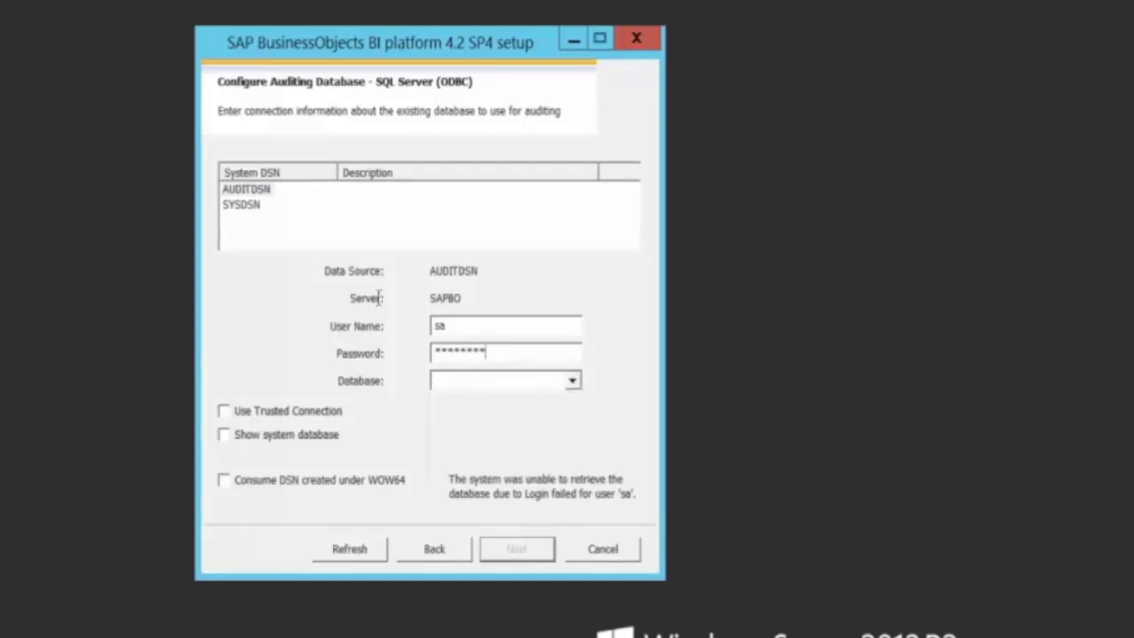
pyautogui.hotkey('shift', 'Tab')
pyautogui.write('*')
pyautogui.click(572, 381)
pyautogui.click(507, 407)
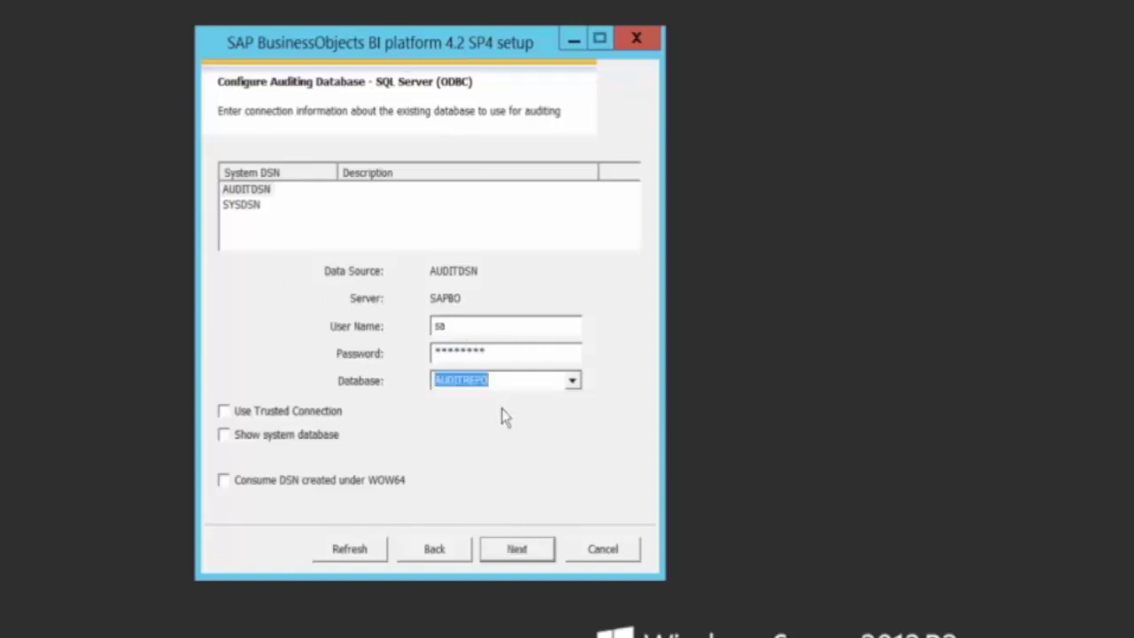
pyautogui.click(516, 551)
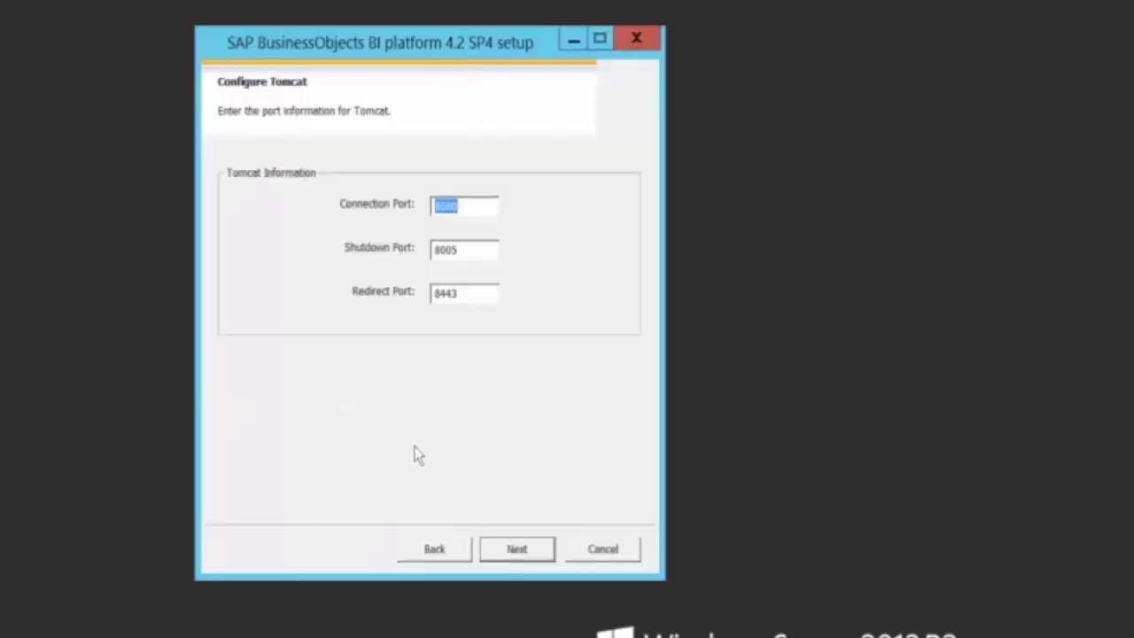
# Keep the default Tomcat ports 8080/8005/8443 and the HTTP listening port 6405.
pyautogui.click(472, 204)
pyautogui.click(470, 249)
pyautogui.click(518, 550)
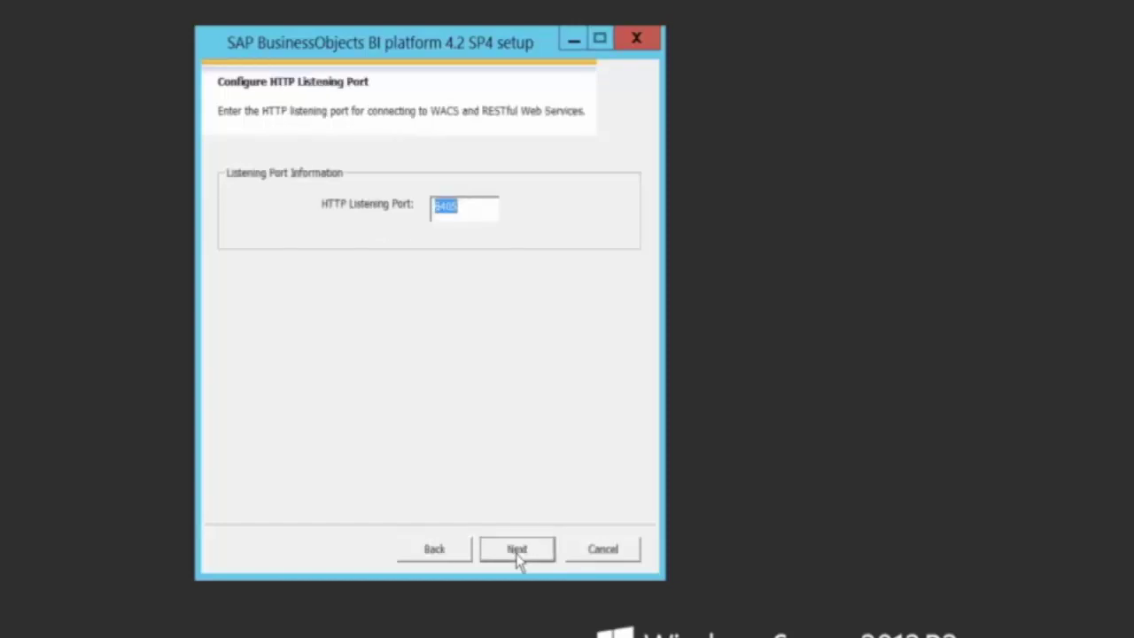
pyautogui.click(468, 207)
pyautogui.moveTo(457, 206); pyautogui.dragTo(413, 208)
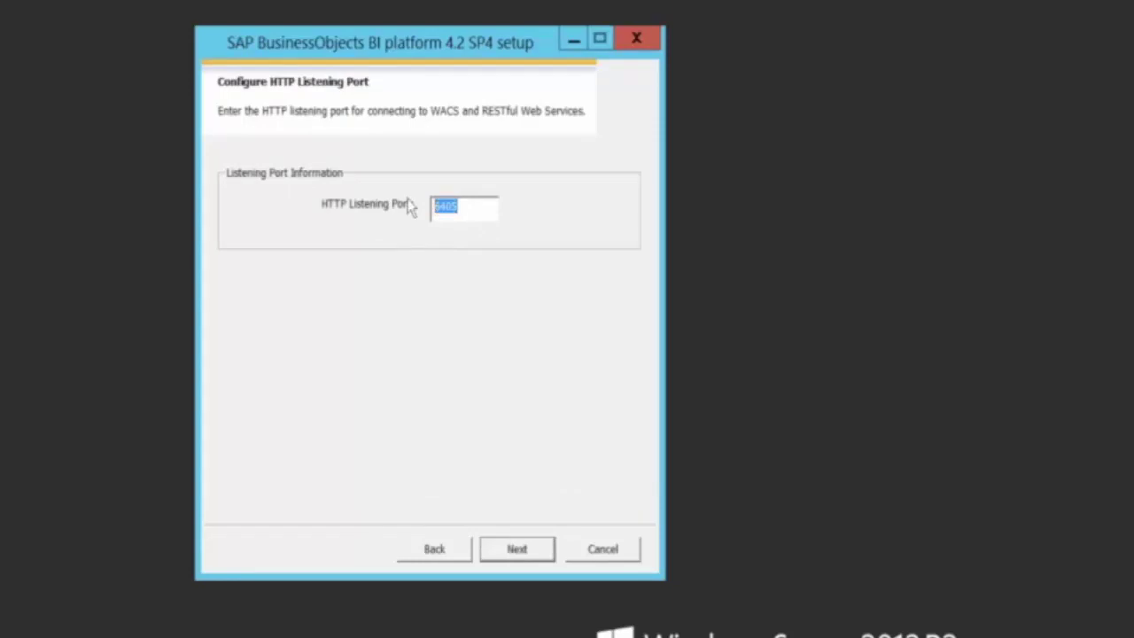
pyautogui.click(512, 566)
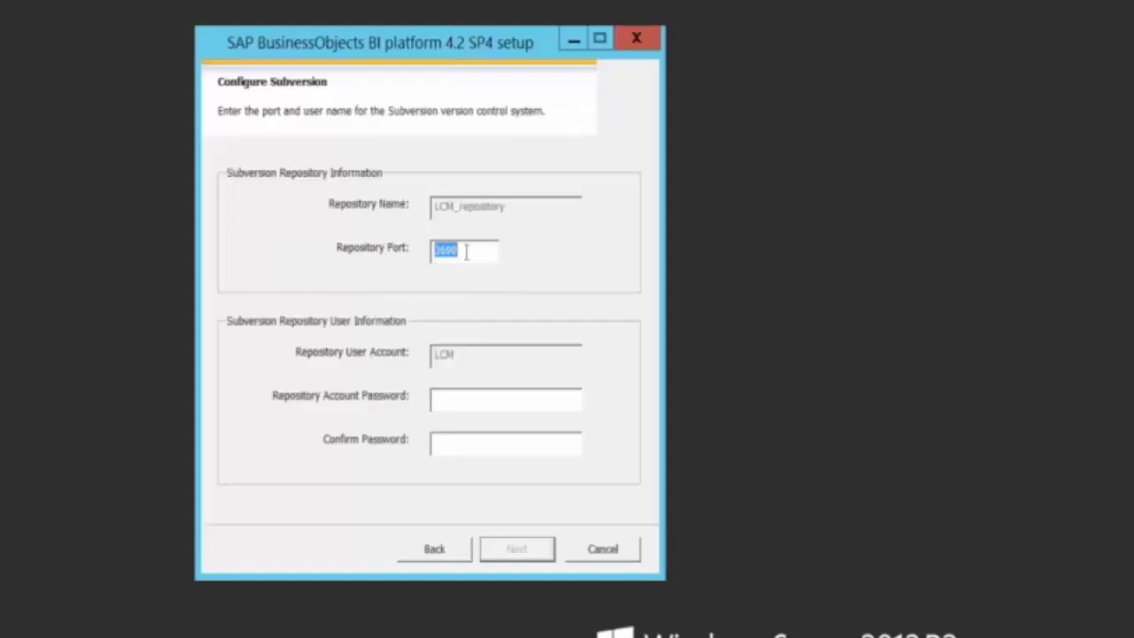
# Keep Subversion on port 3690 with a new password, and skip SMD Agent and Introscope.
pyautogui.click(466, 251)
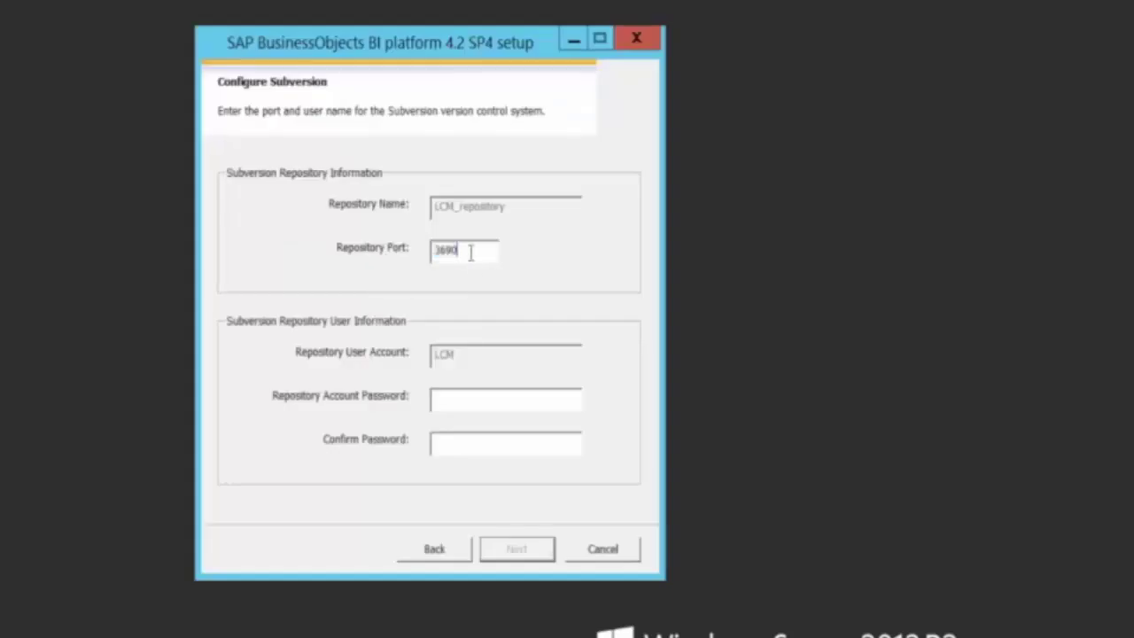
pyautogui.click(474, 404)
pyautogui.write('********')
pyautogui.press('Tab')
pyautogui.write('********')
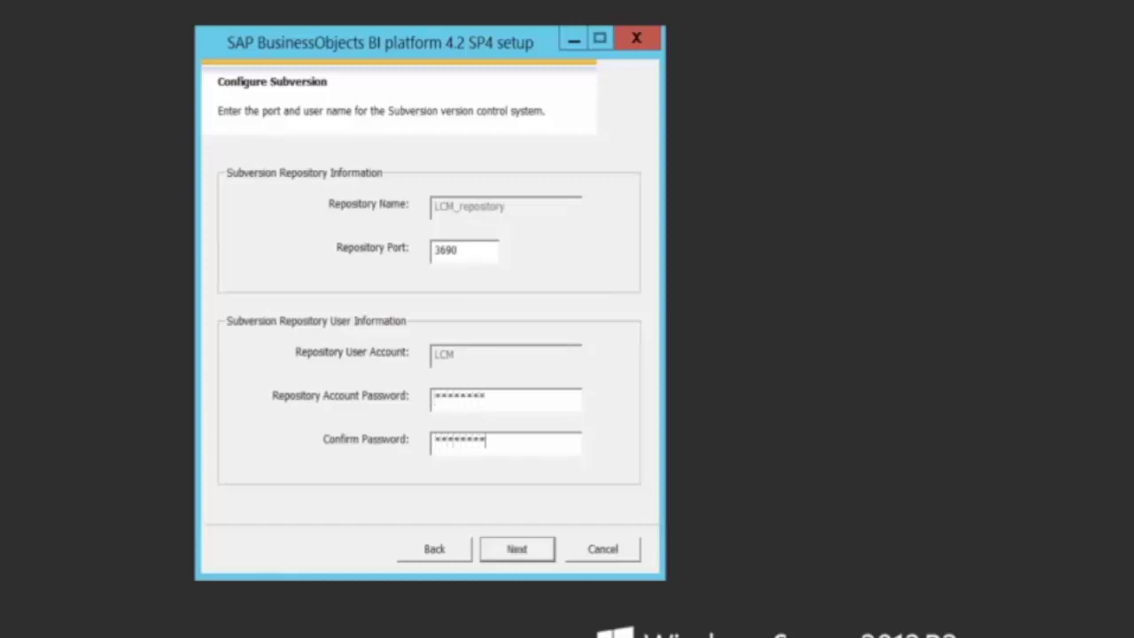
pyautogui.click(514, 549)
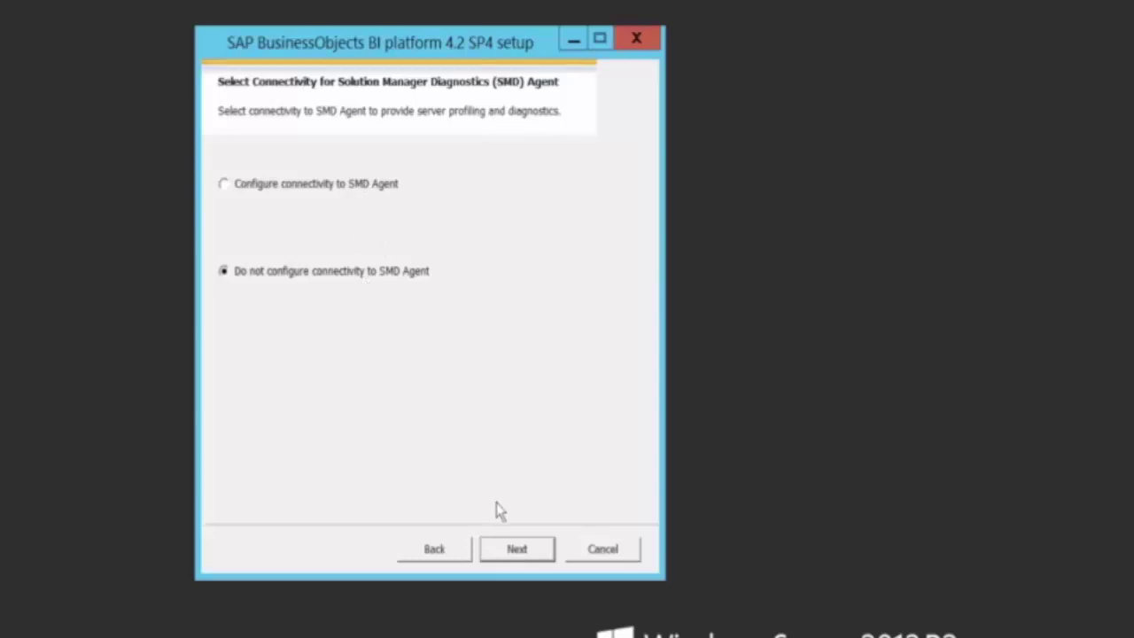
pyautogui.click(516, 550)
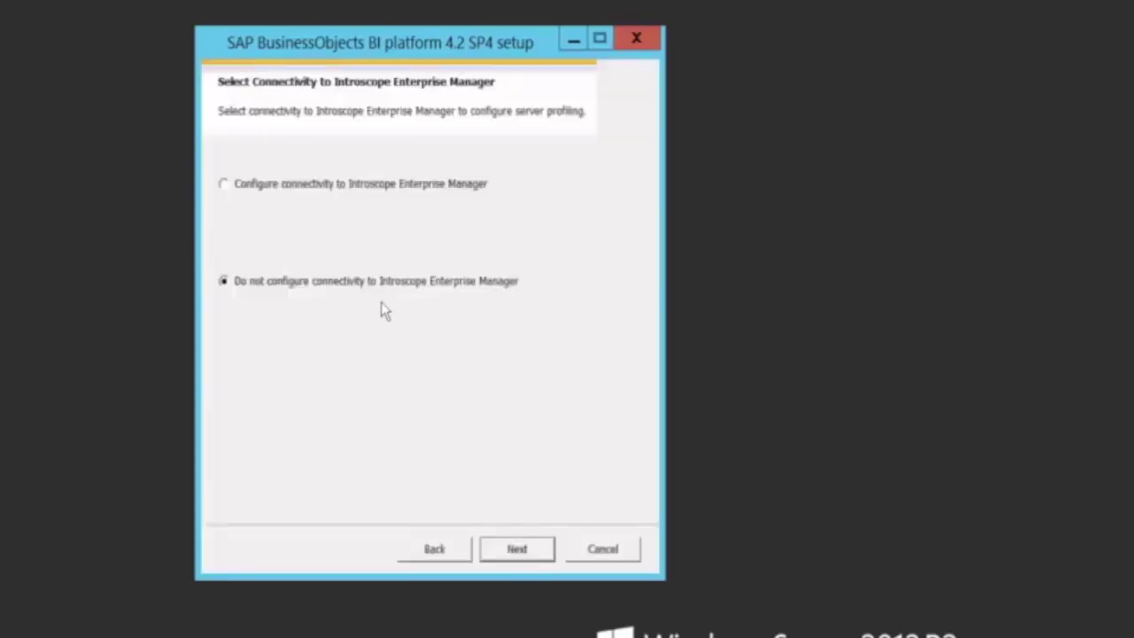
pyautogui.click(503, 555)
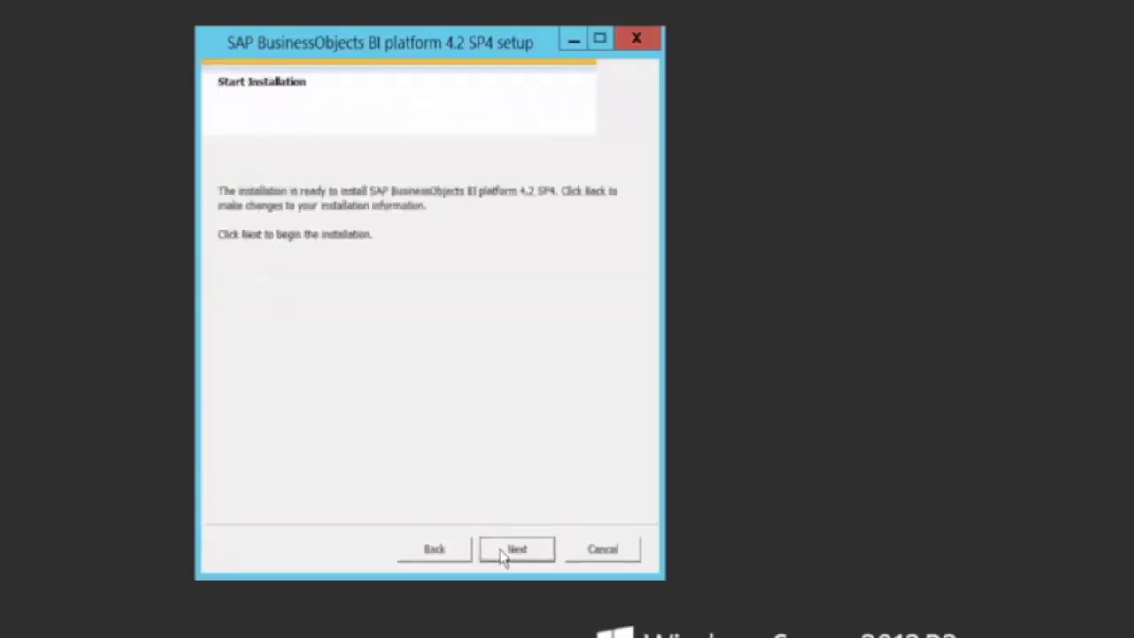
# Start the BI platform 4.2 SP4 installation and let it run to completion.
pyautogui.click(504, 556)
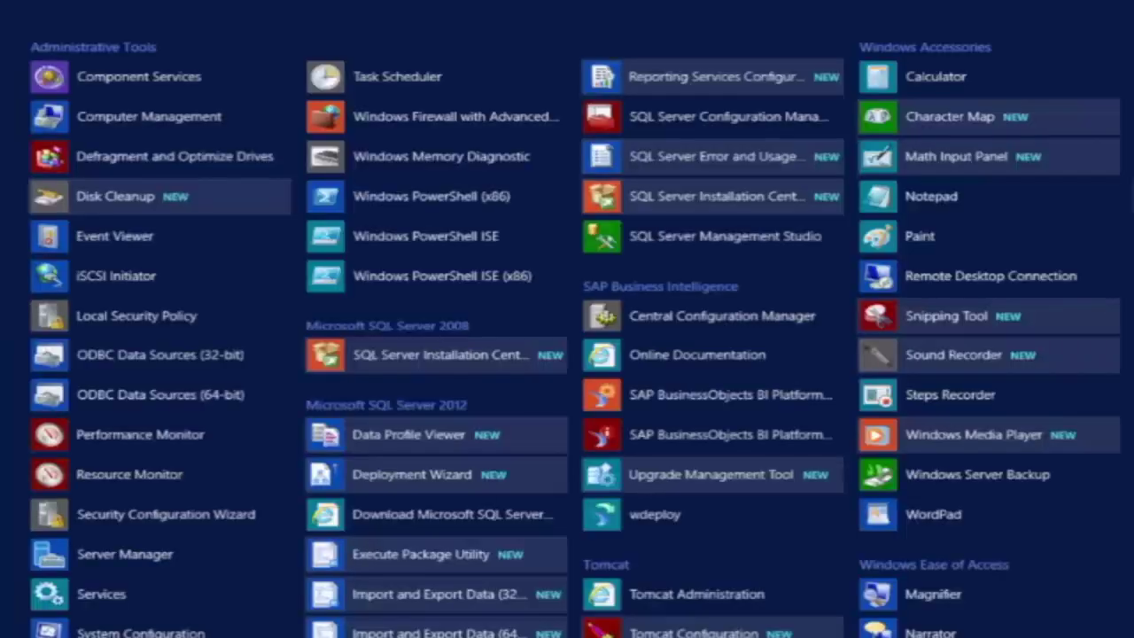
# From Central Configuration Manager's file location, copy it and the two BI platform web shortcuts.
pyautogui.scroll(-2, 567, 319)
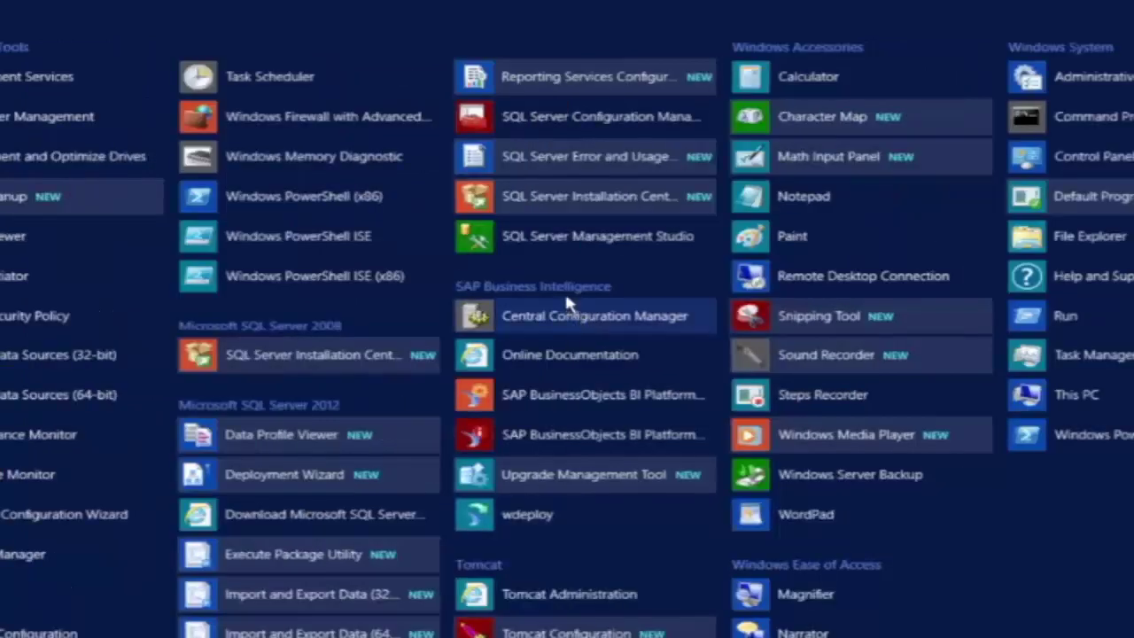
pyautogui.rightClick(562, 319)
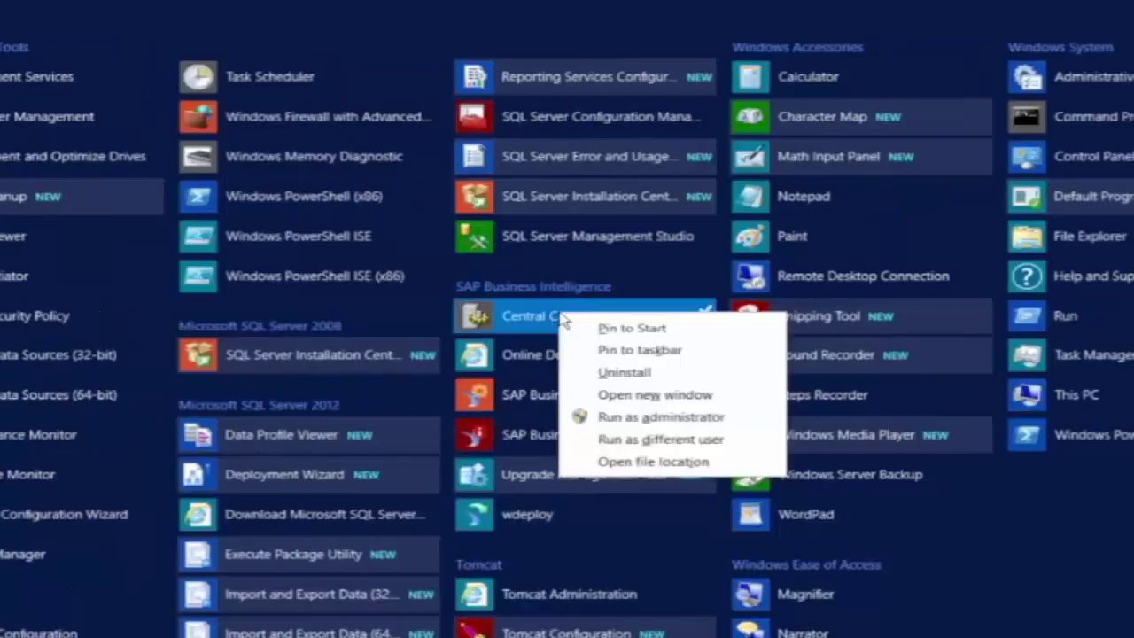
pyautogui.click(647, 461)
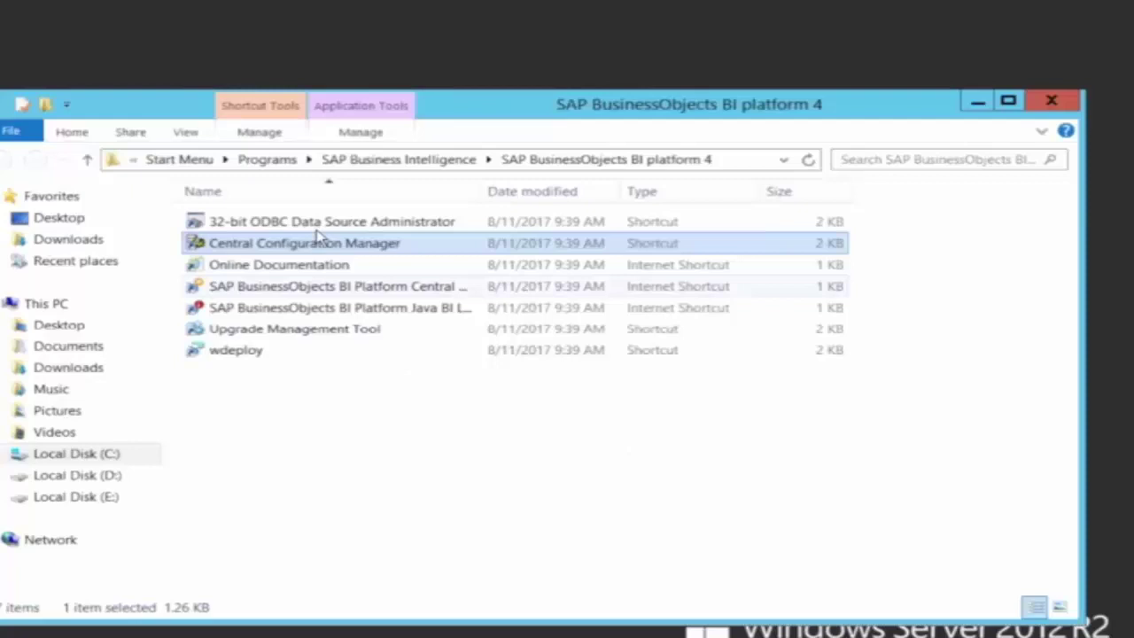
pyautogui.keyDown('ctrl'); pyautogui.click(346, 293); pyautogui.keyUp('ctrl')
pyautogui.keyDown('ctrl'); pyautogui.click(344, 304); pyautogui.keyUp('ctrl')
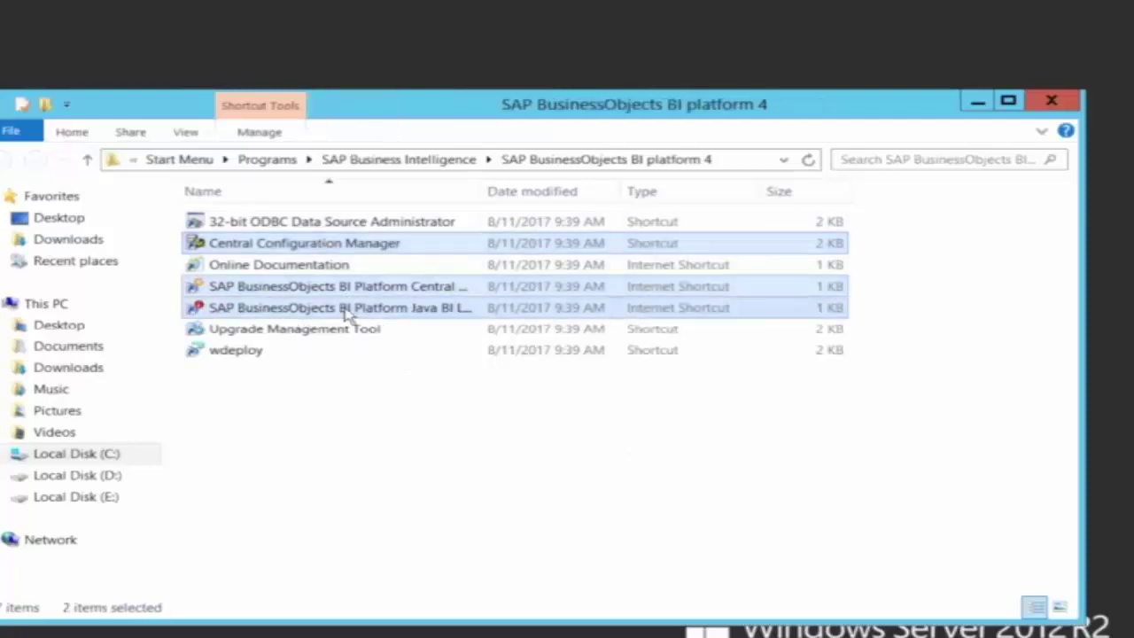
pyautogui.rightClick(347, 315)
pyautogui.click(381, 382)
# Paste the three shortcuts onto the desktop and line them up in the top row.
pyautogui.click(120, 40)
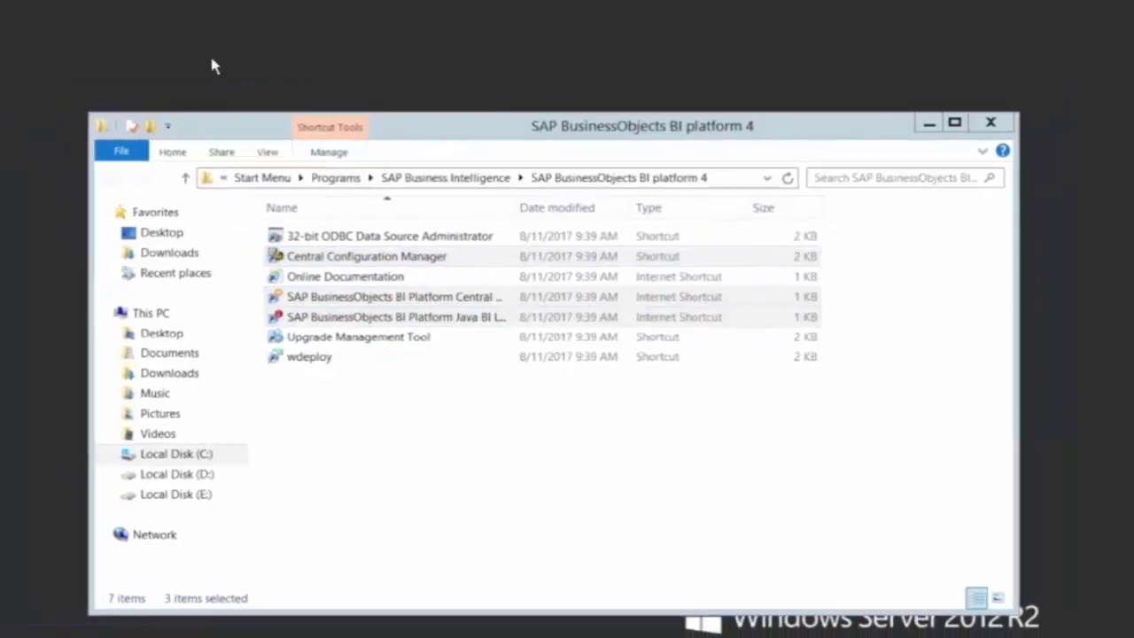
pyautogui.click(991, 122)
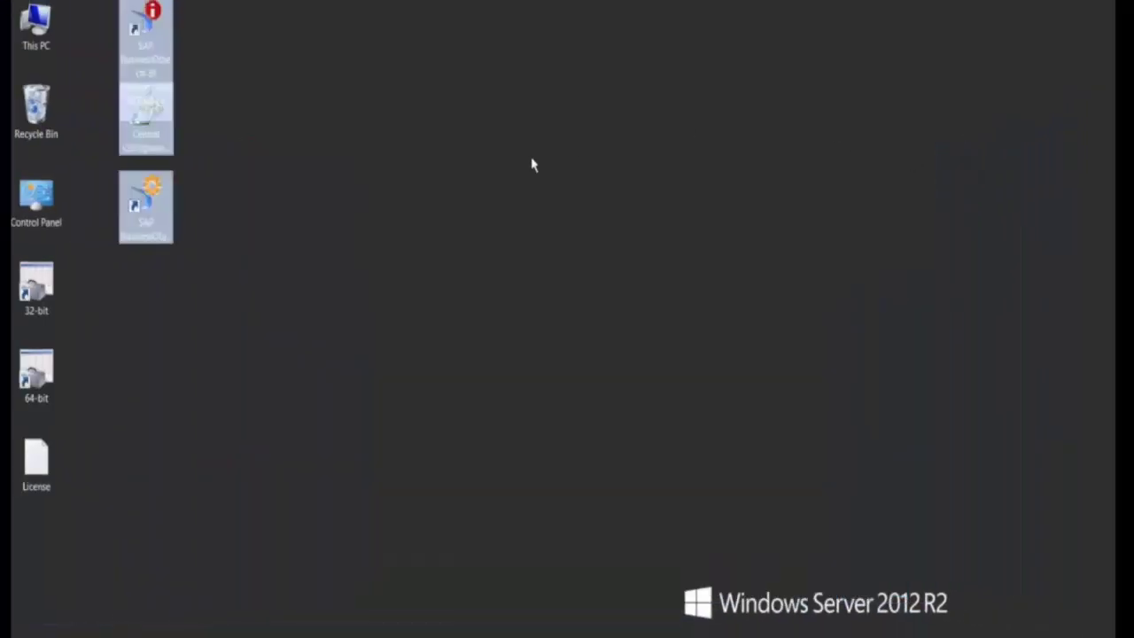
pyautogui.click(198, 182)
pyautogui.moveTo(146, 35); pyautogui.dragTo(313, 40)
pyautogui.moveTo(160, 108); pyautogui.dragTo(106, 27)
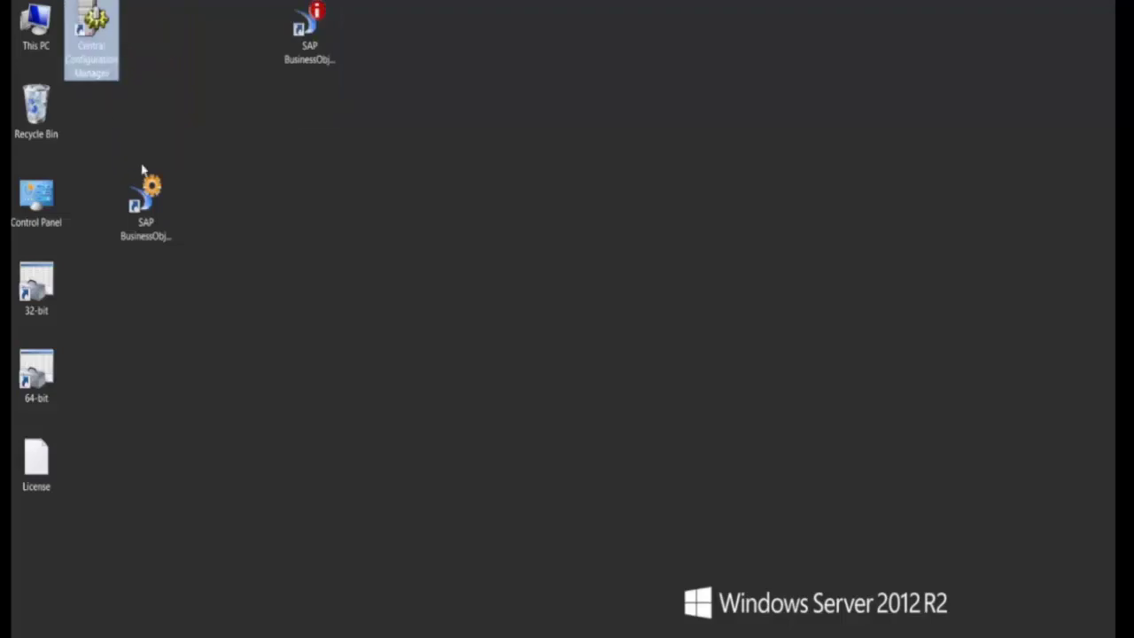
pyautogui.moveTo(150, 177); pyautogui.dragTo(174, 8)
pyautogui.moveTo(337, 40); pyautogui.dragTo(228, 38)
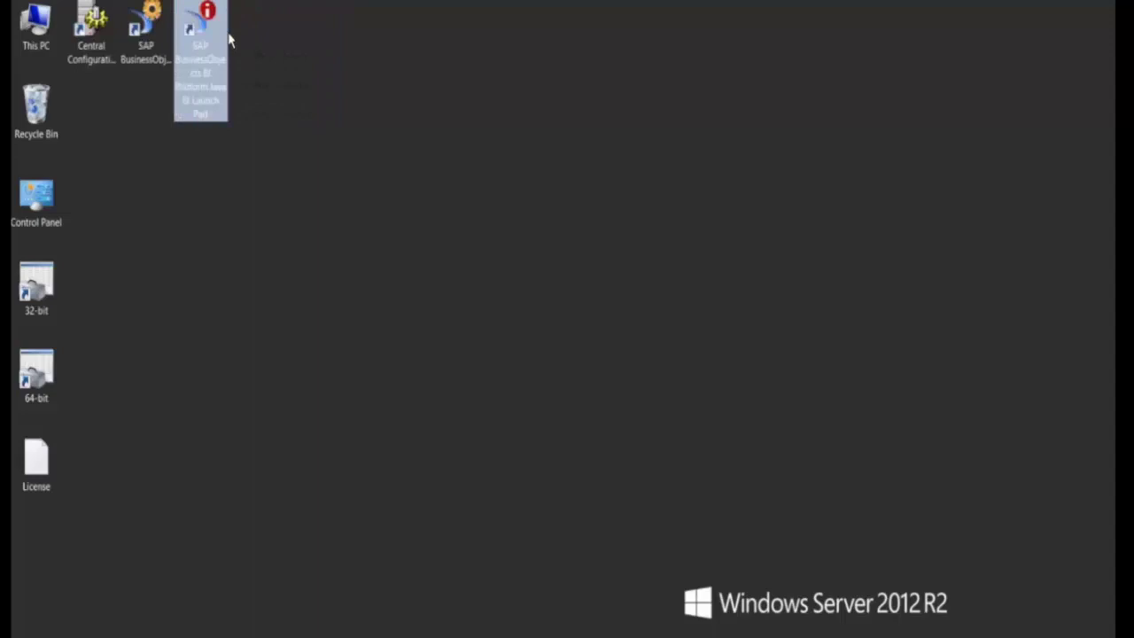
# Refresh the desktop and launch Central Configuration Manager from its new shortcut.
pyautogui.click(339, 148)
pyautogui.rightClick(113, 147)
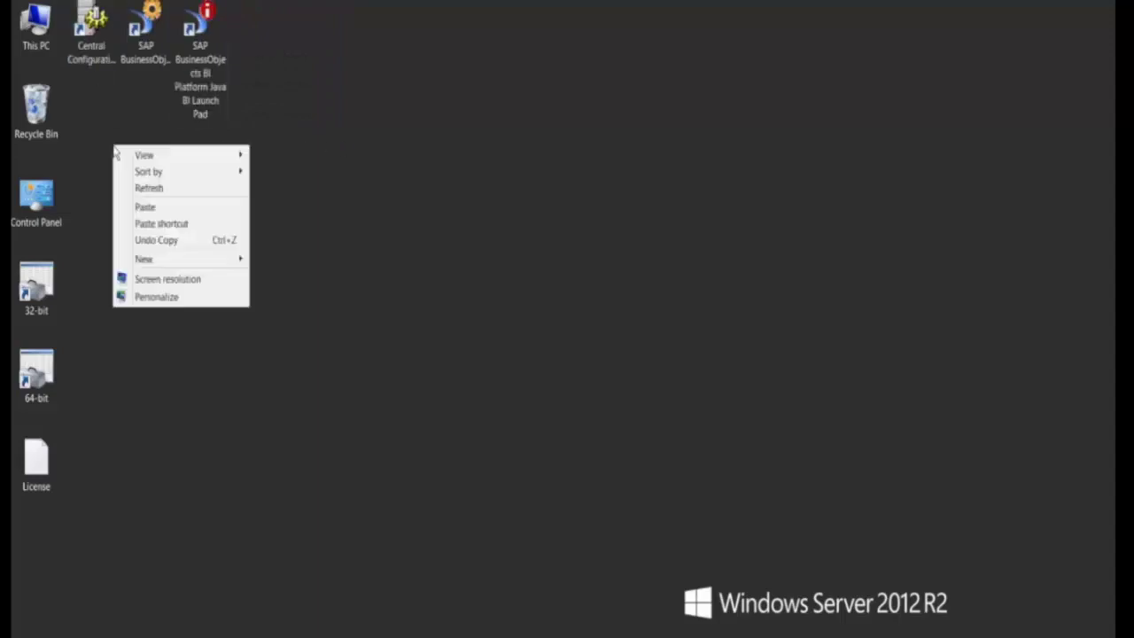
pyautogui.click(133, 189)
pyautogui.click(89, 26)
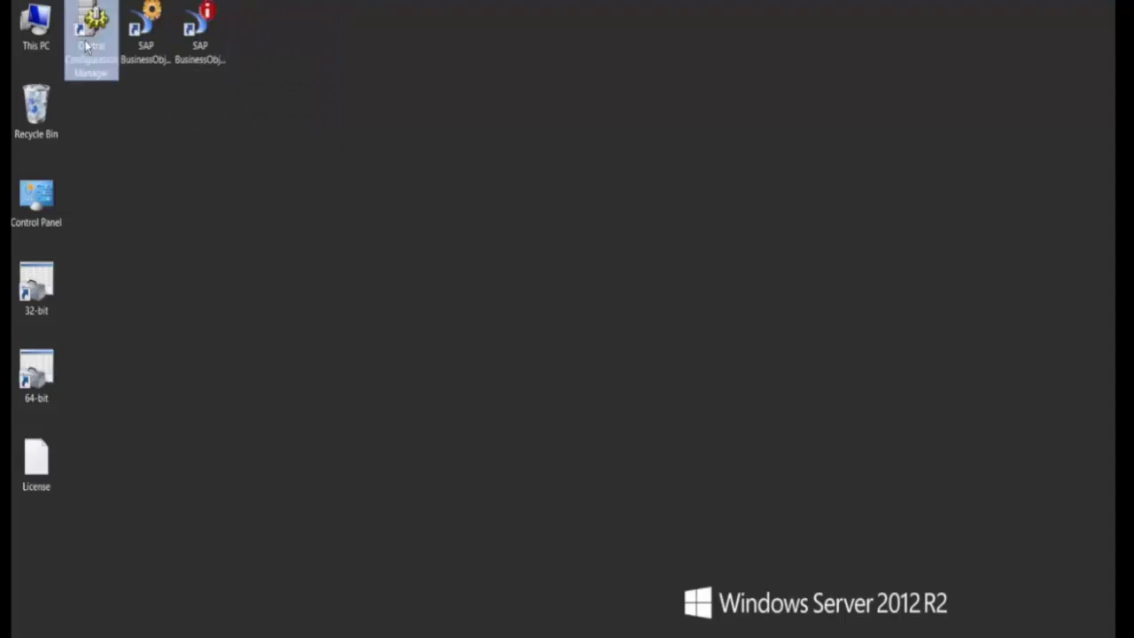
pyautogui.doubleClick(94, 25)
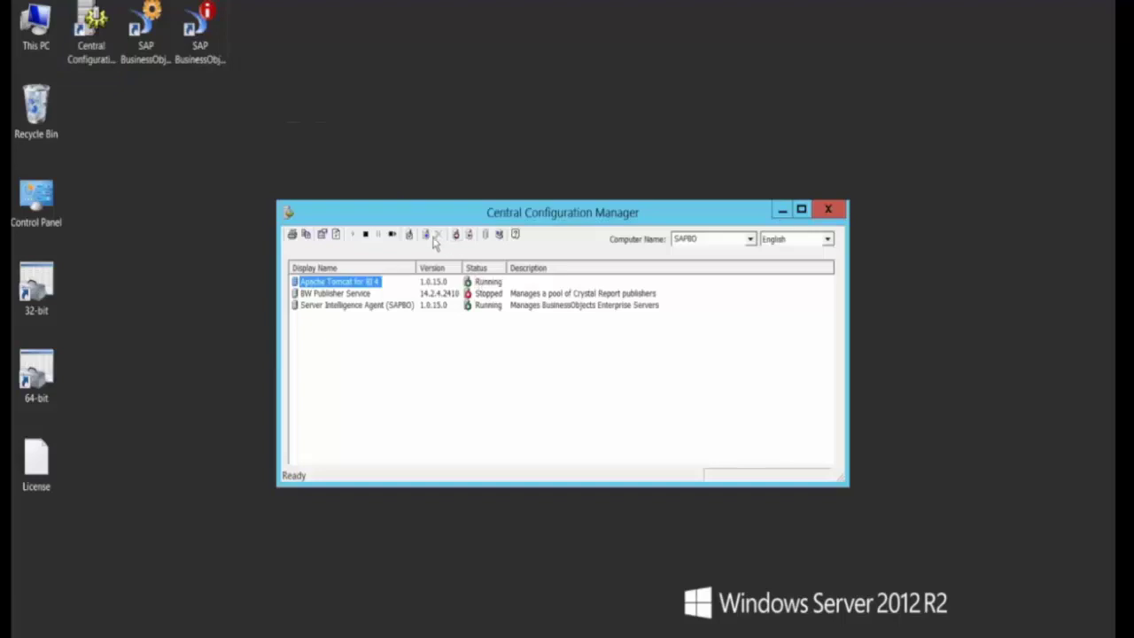
# Log on to Manage Servers as Administrator, confirm all SAPBO servers are running, and close the list.
pyautogui.click(409, 235)
pyautogui.click(574, 372)
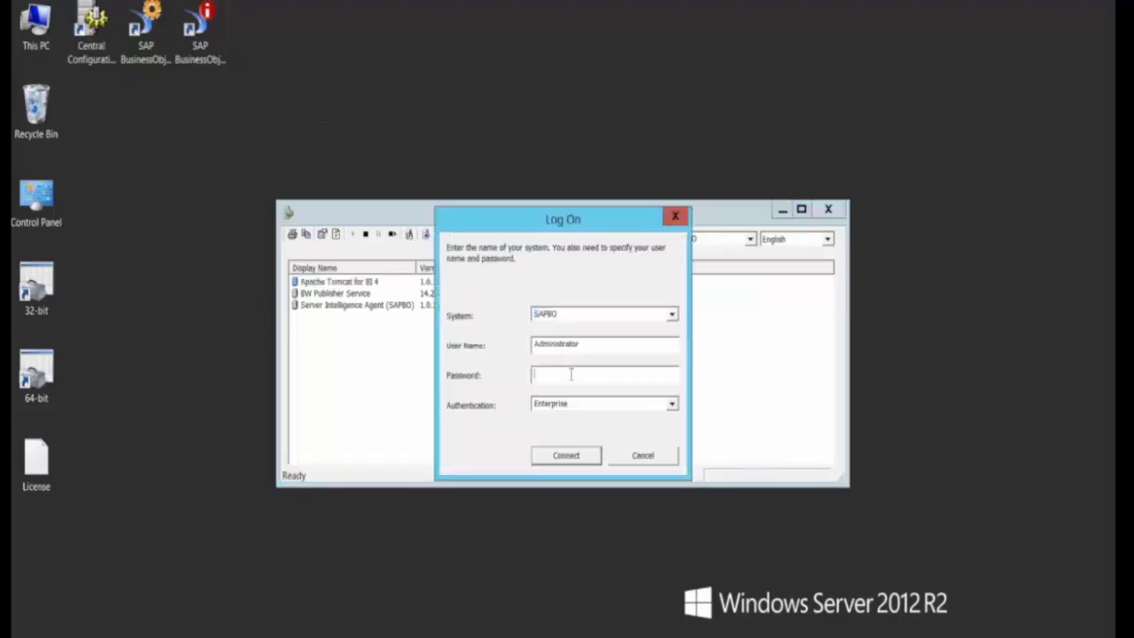
pyautogui.write('*********')
pyautogui.press('Return')
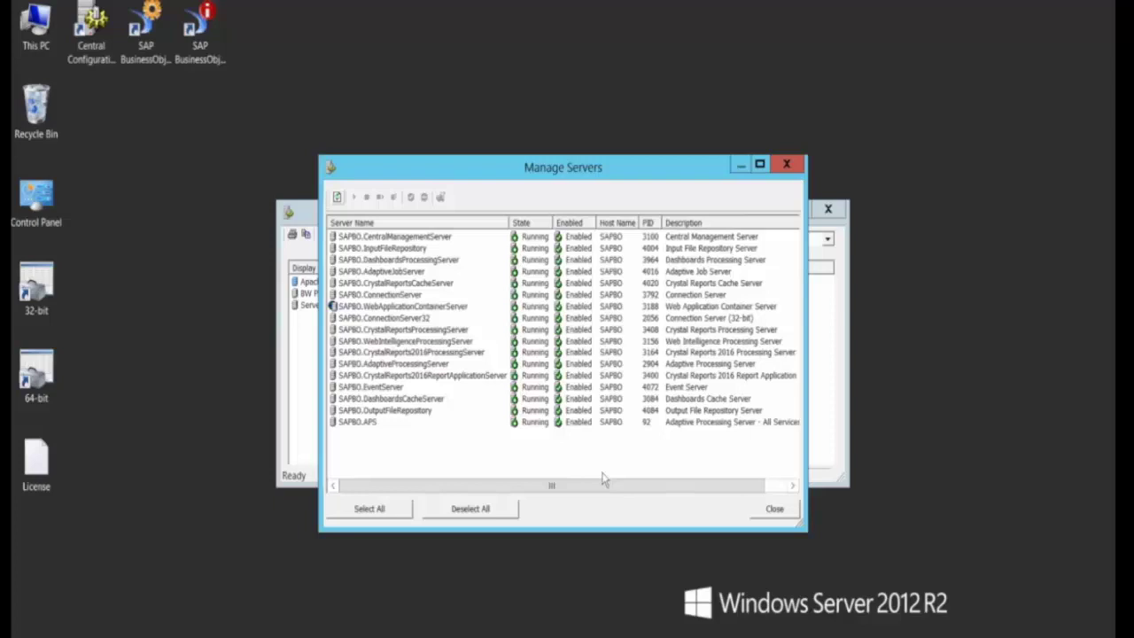
pyautogui.click(778, 518)
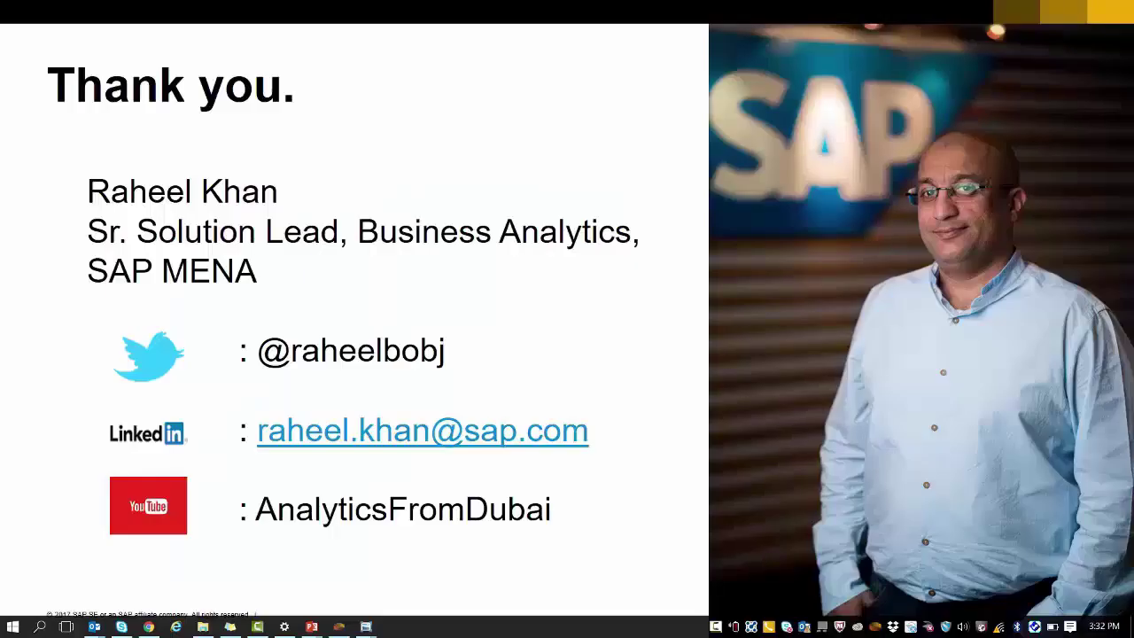